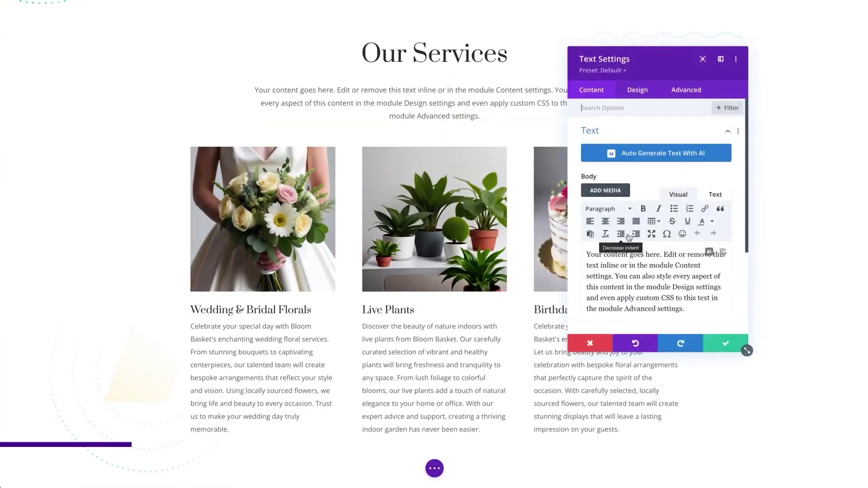
# - Generate AI copy describing the floral services, retargeted at the keyword 'San Francisco floral services'
pyautogui.click(709, 252)
pyautogui.click(726, 267)
pyautogui.write('Describe our range of floral servi')
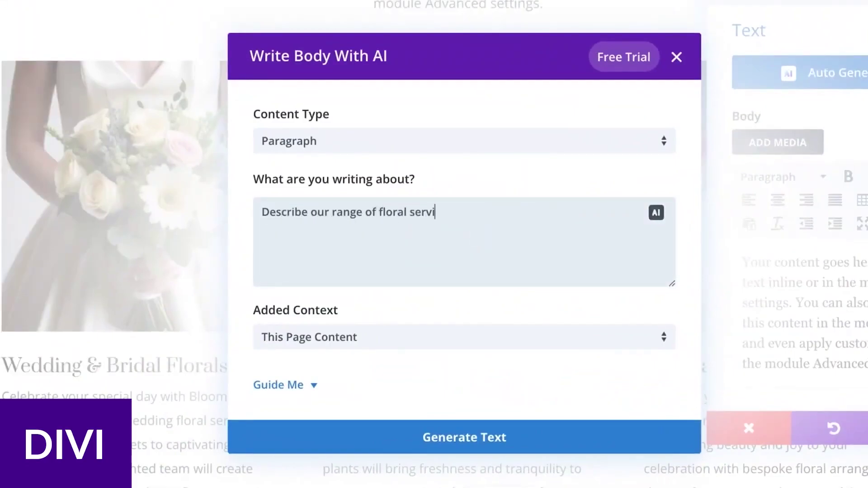
pyautogui.write('ces')
pyautogui.click(439, 427)
pyautogui.click(416, 401)
pyautogui.write('Target ')
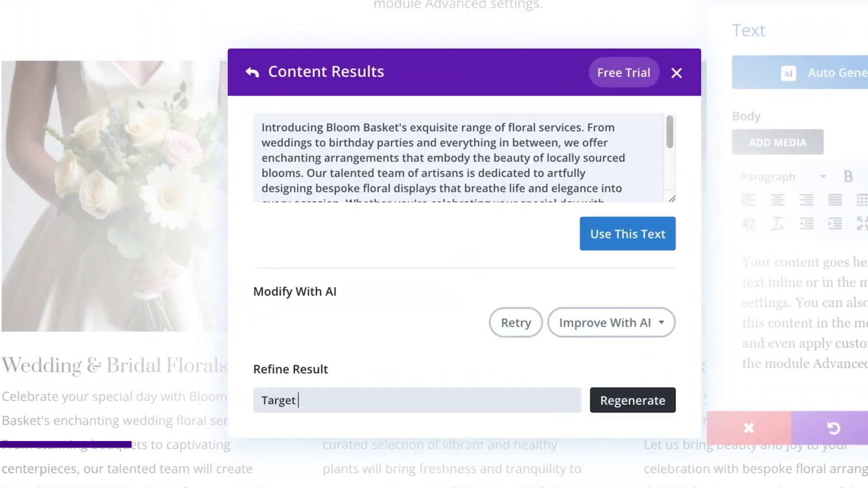
pyautogui.write('the keyword "San Francisco floral services"')
pyautogui.click(627, 402)
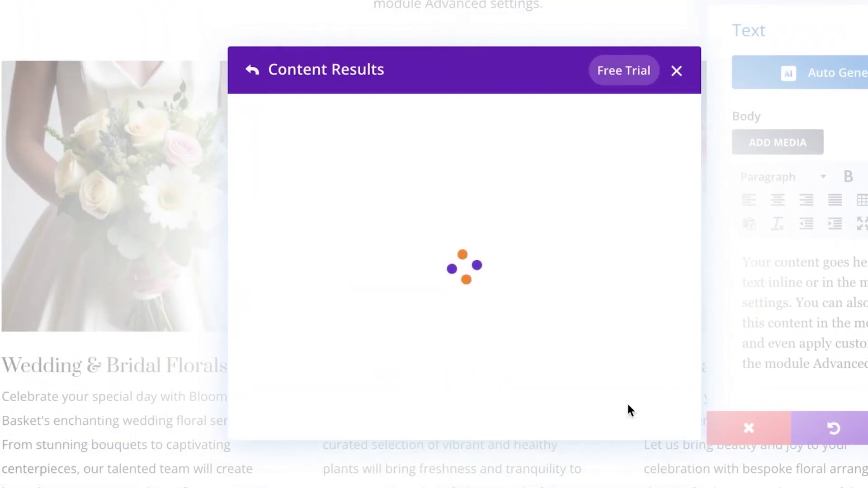
# - Shorten that copy and set the hero heading to the AI title 'Bloom Basket: Unleash the Magic of Locally Sourced Floral Artistry'
pyautogui.click(641, 323)
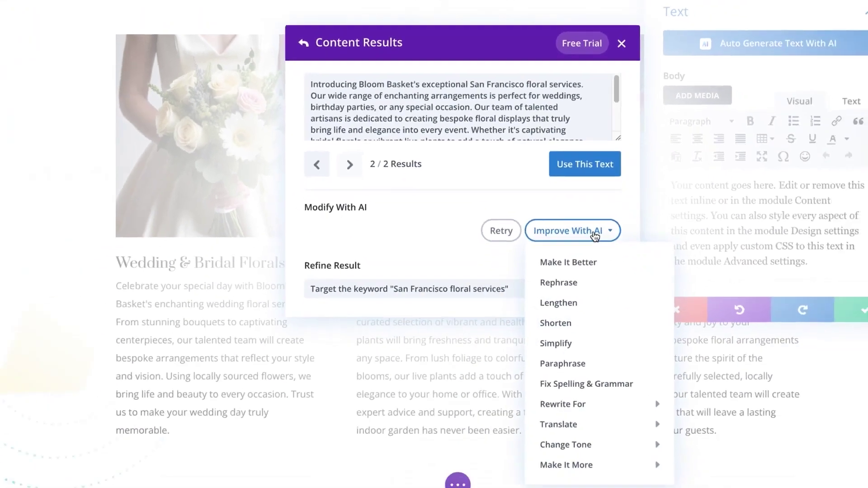
pyautogui.click(556, 323)
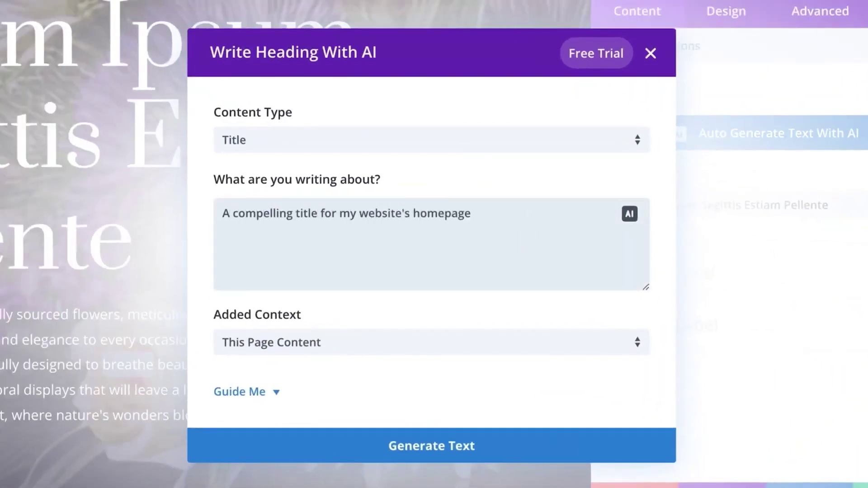
pyautogui.click(420, 442)
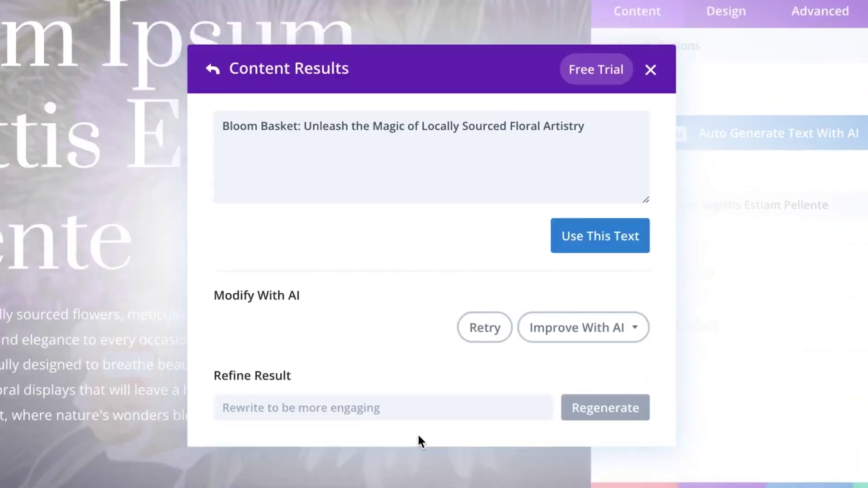
pyautogui.click(600, 236)
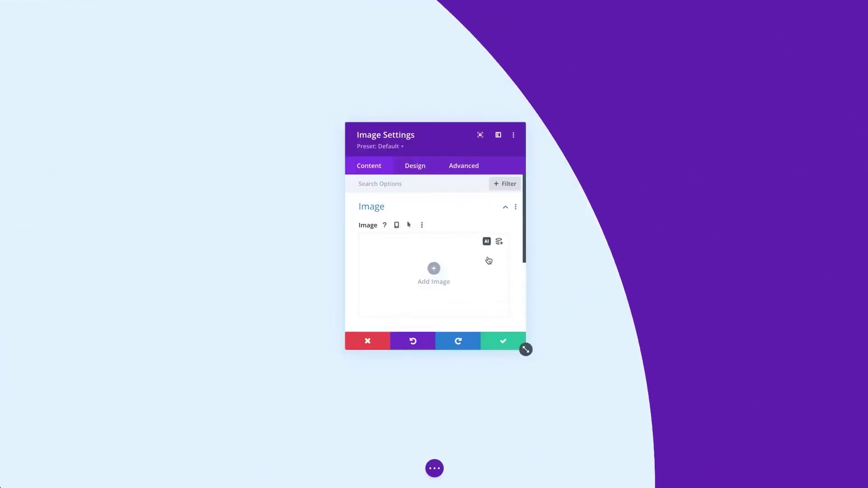
# - Generate AI photos of coffee beans spilling from a cup on brown paper and place one in the image module
pyautogui.click(487, 240)
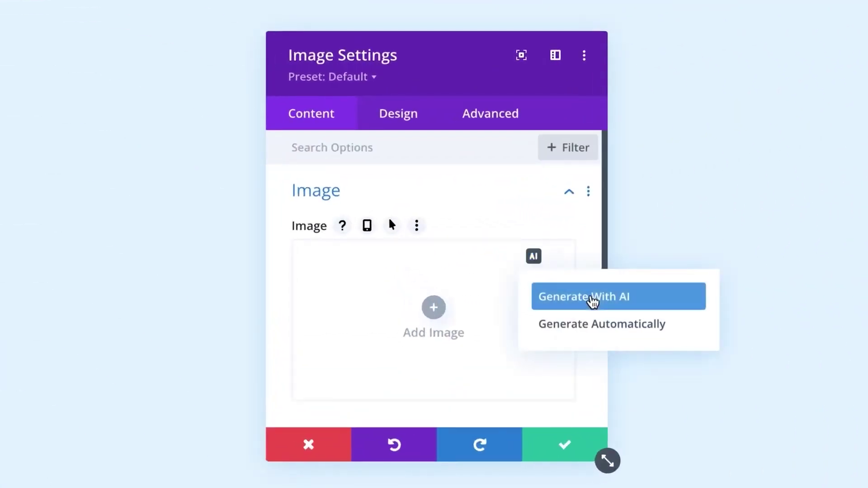
pyautogui.click(593, 300)
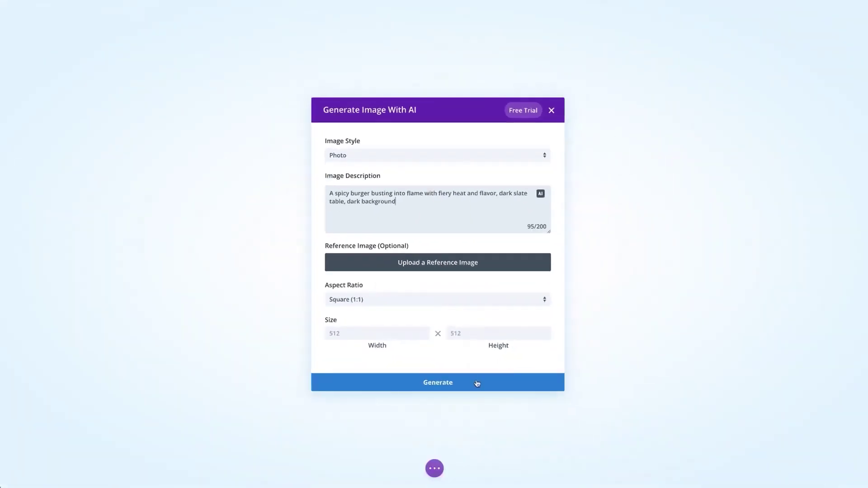
pyautogui.click(477, 383)
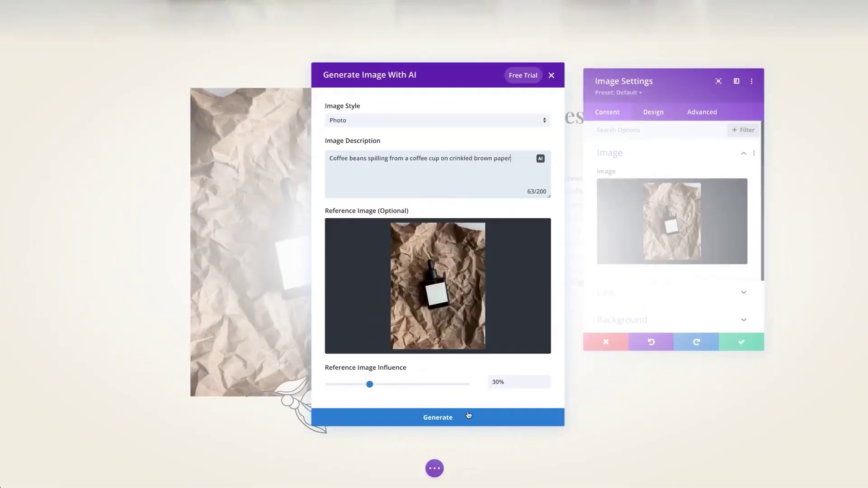
pyautogui.click(466, 411)
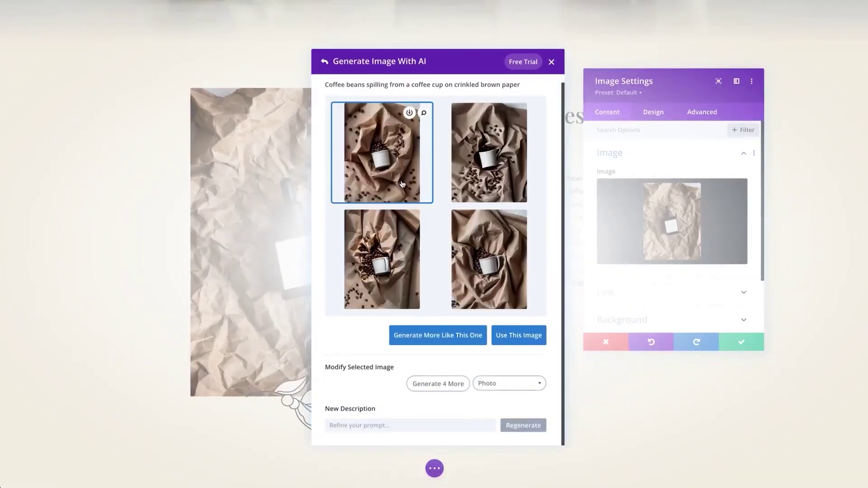
pyautogui.click(520, 338)
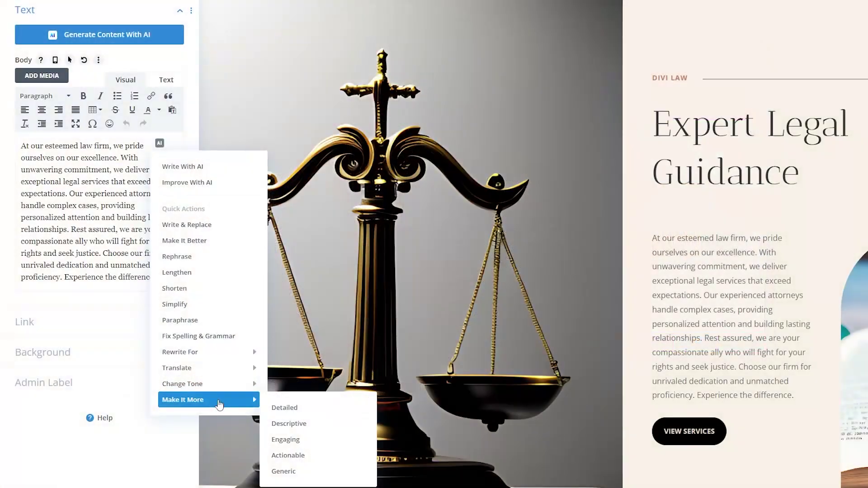
# - Replace the law firm intro with AI's more detailed version, then ask AI to shorten it
pyautogui.click(316, 408)
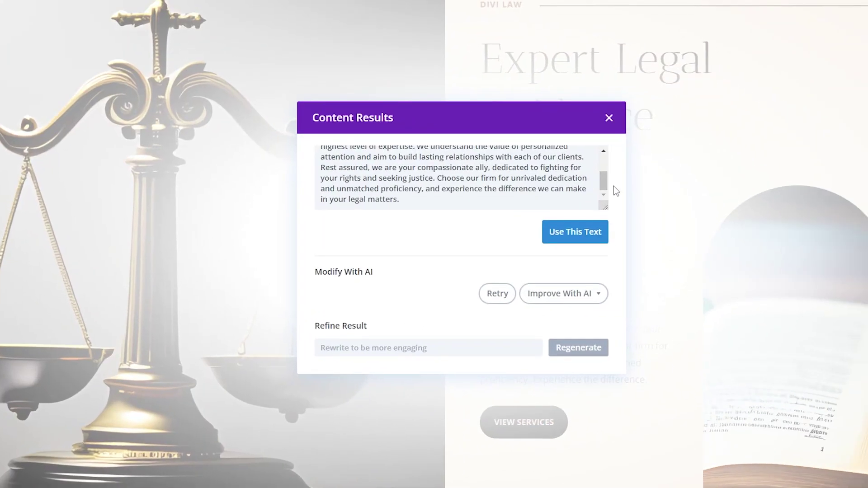
pyautogui.click(574, 234)
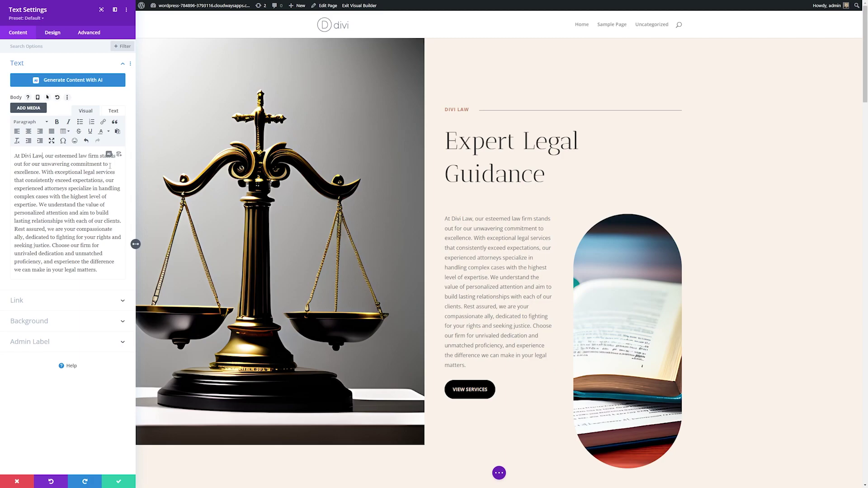
pyautogui.click(109, 154)
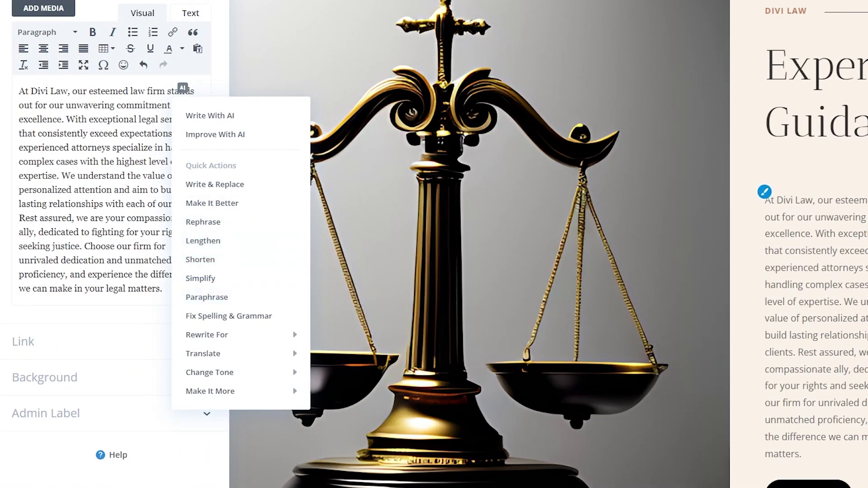
pyautogui.click(207, 261)
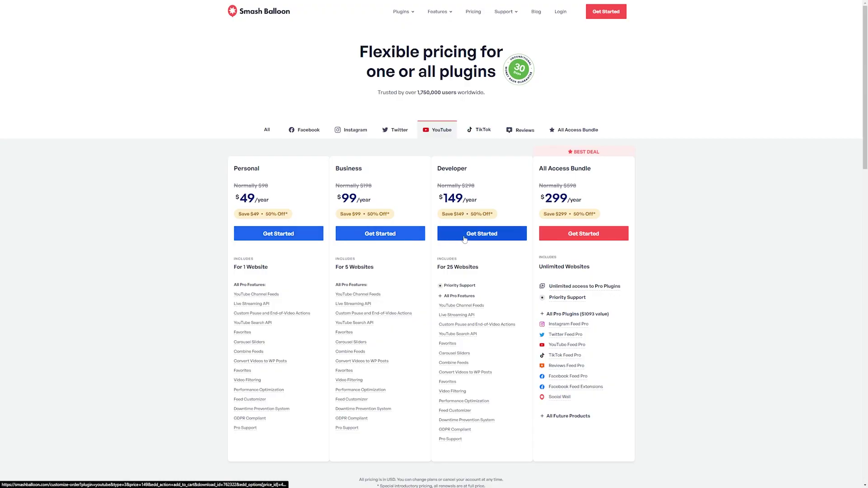
pyautogui.scroll(-3, 584, 294)
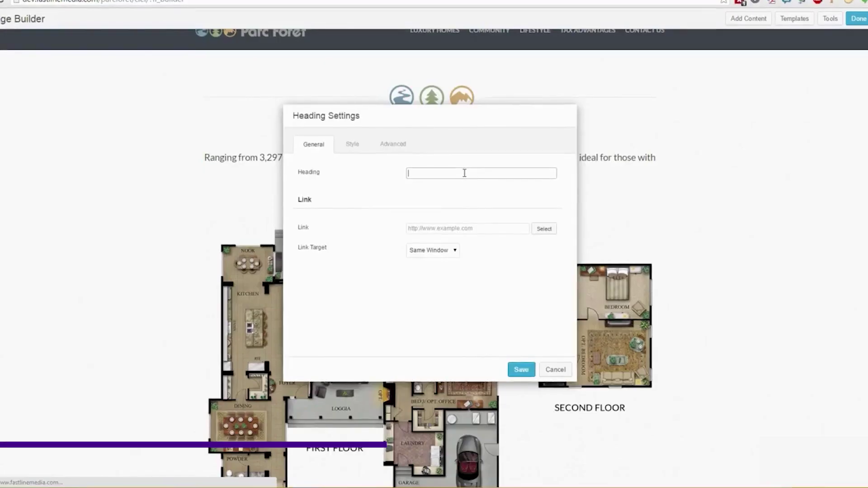
# - Save the 'Ciel: Sky High Possibilities' heading, add a four-photo interior slideshow, and publish
pyautogui.write('Ciel: Sky High Possibilities')
pyautogui.click(521, 369)
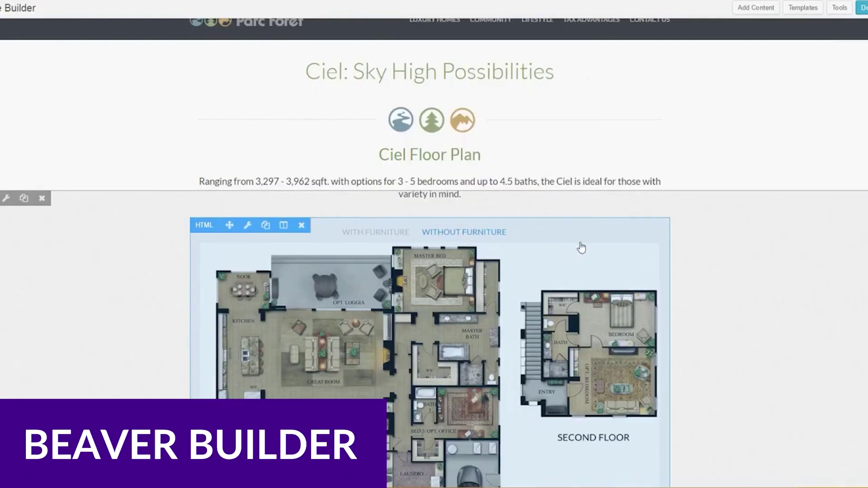
pyautogui.click(756, 7)
pyautogui.moveTo(769, 382); pyautogui.dragTo(432, 116)
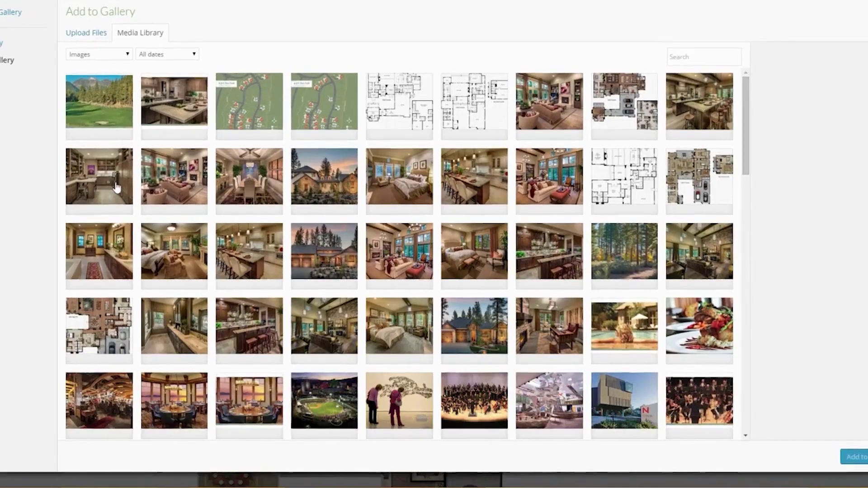
pyautogui.click(96, 174)
pyautogui.click(172, 173)
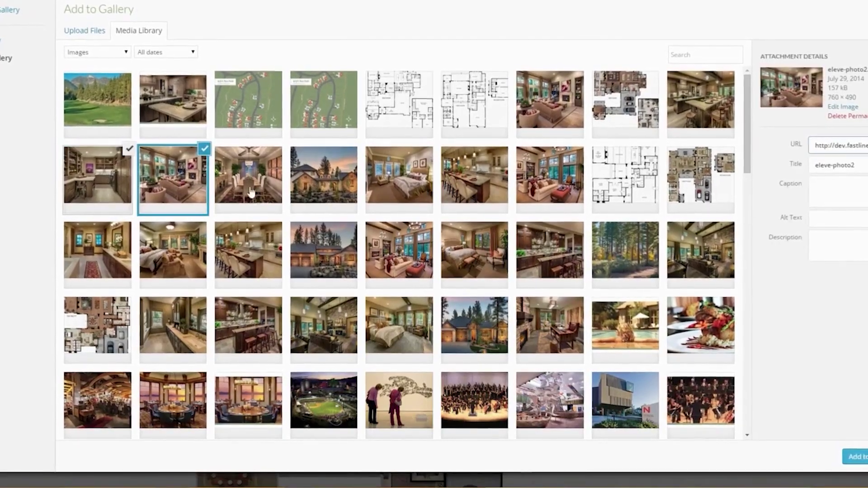
pyautogui.click(248, 174)
pyautogui.click(324, 174)
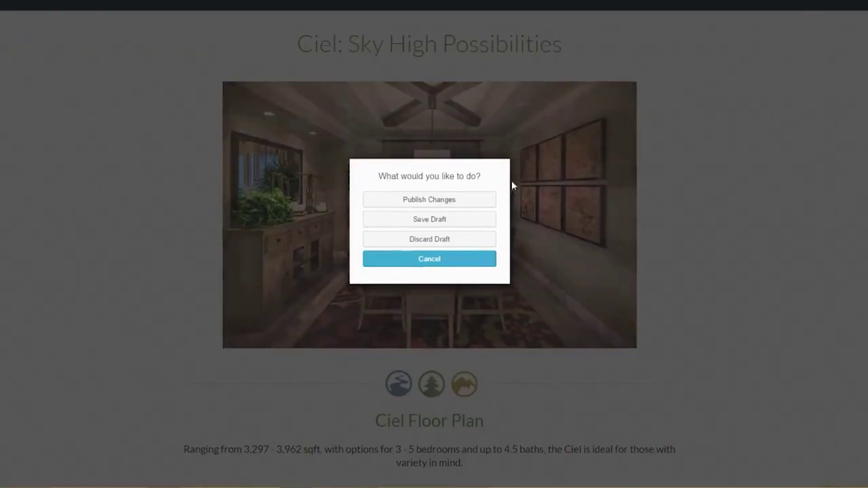
pyautogui.click(456, 199)
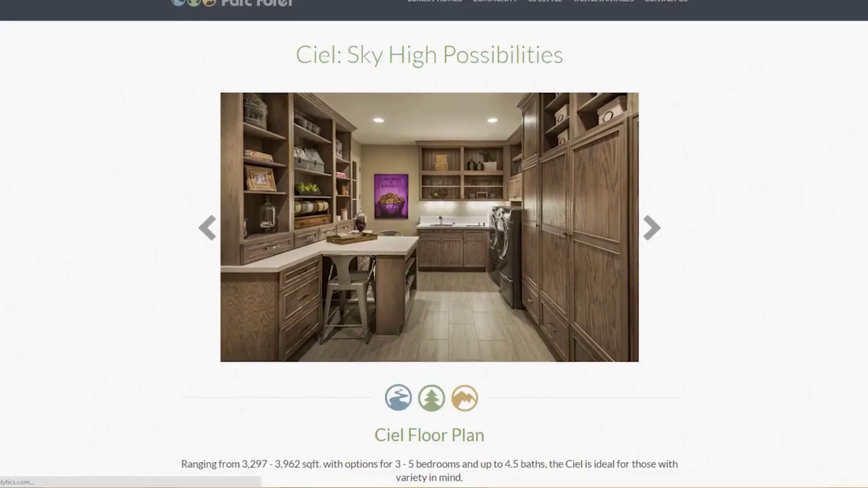
# - Add a two-column Clubhouse row: heading full-width above, photo left, text right
pyautogui.scroll(-2, 434, 245)
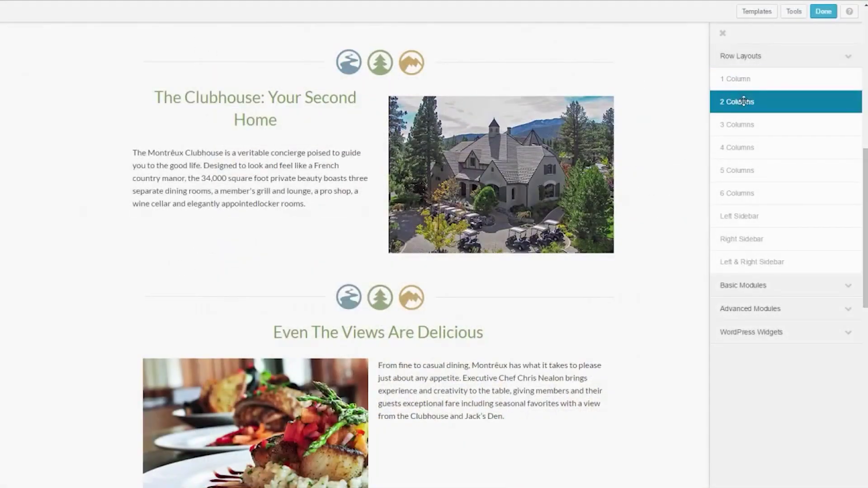
pyautogui.moveTo(744, 155); pyautogui.dragTo(347, 323)
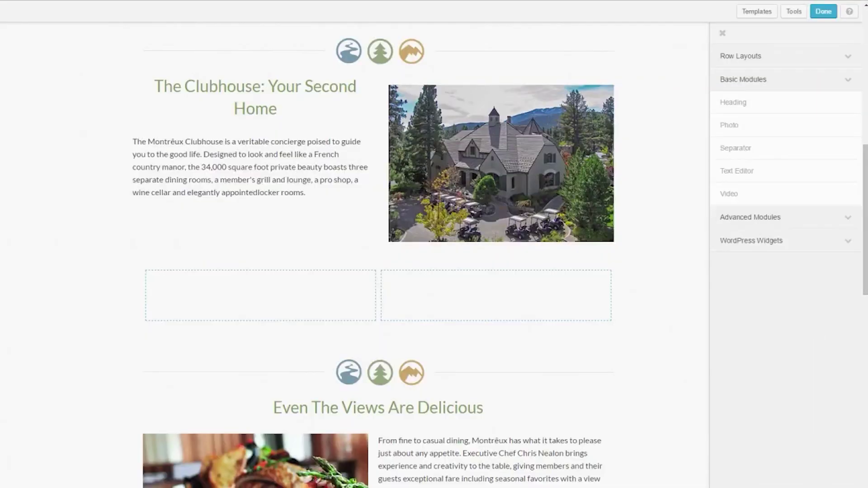
pyautogui.moveTo(298, 108)
pyautogui.moveTo(207, 72); pyautogui.dragTo(300, 59)
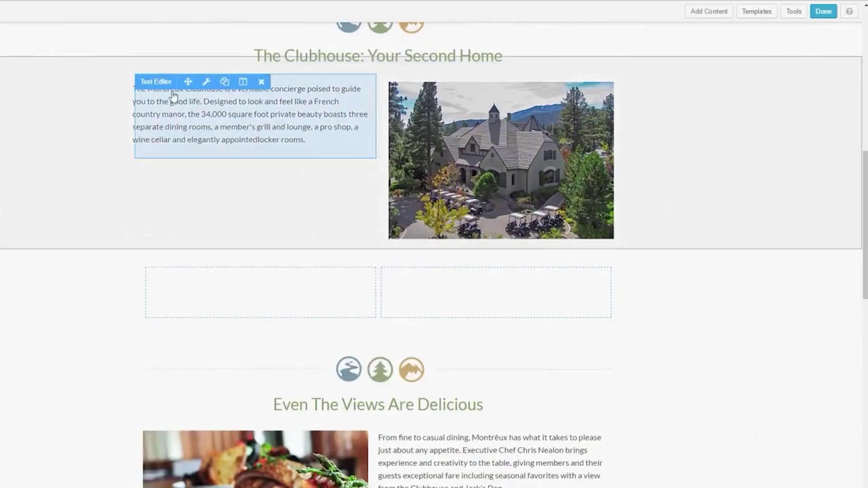
pyautogui.moveTo(289, 105); pyautogui.dragTo(452, 86)
pyautogui.moveTo(475, 181); pyautogui.dragTo(244, 90)
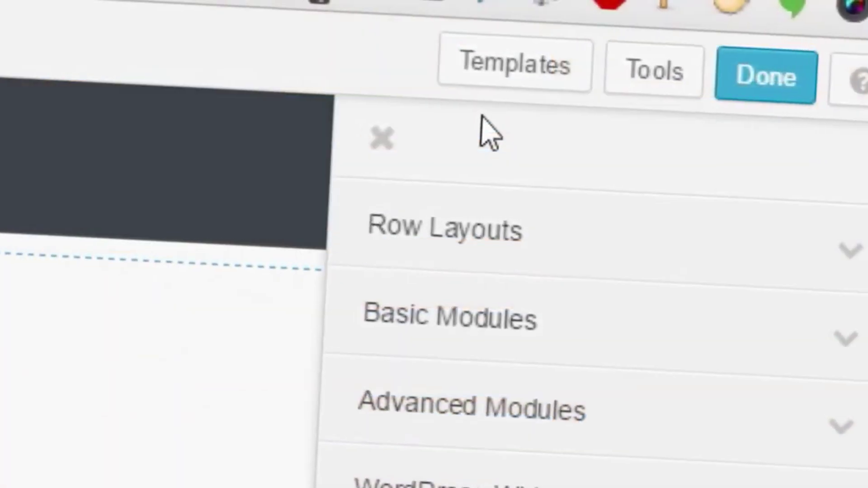
# - Apply the About Us layout from the Content Pages templates
pyautogui.click(520, 68)
pyautogui.moveTo(667, 144); pyautogui.dragTo(642, 376)
pyautogui.click(343, 82)
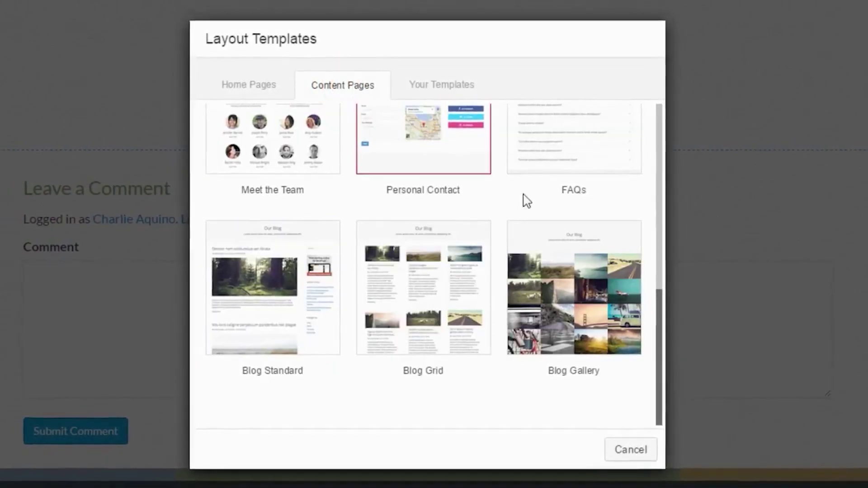
pyautogui.moveTo(659, 283); pyautogui.dragTo(667, 169)
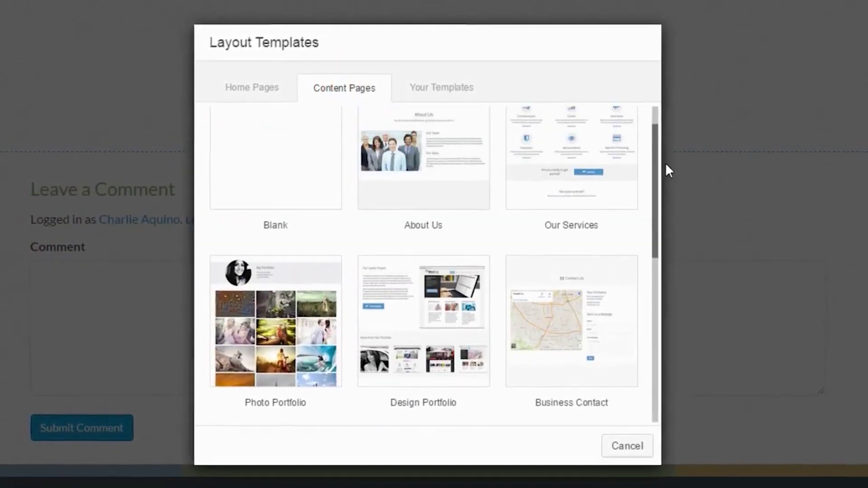
pyautogui.click(427, 193)
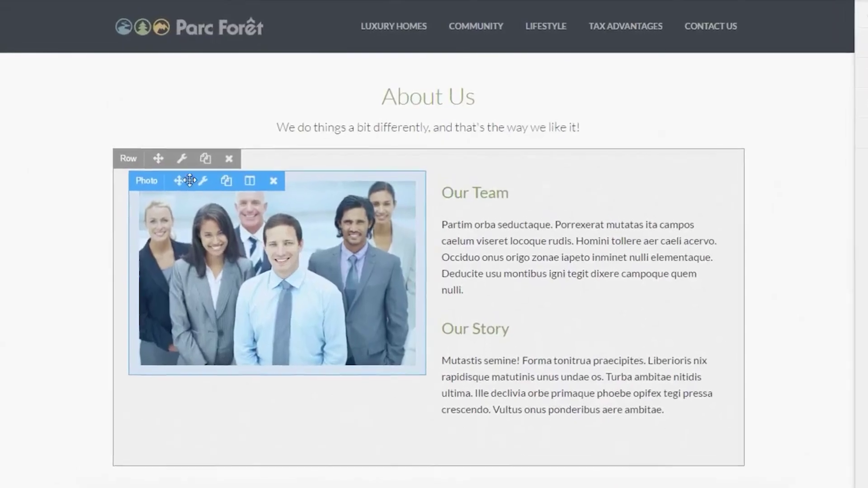
# - Swap the team photo for the group selfie from the media library and save
pyautogui.click(270, 178)
pyautogui.click(431, 210)
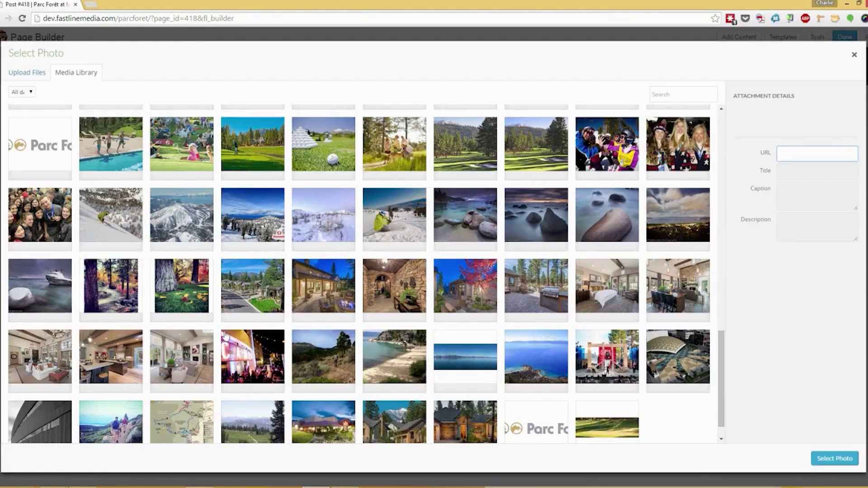
pyautogui.click(46, 225)
pyautogui.click(822, 461)
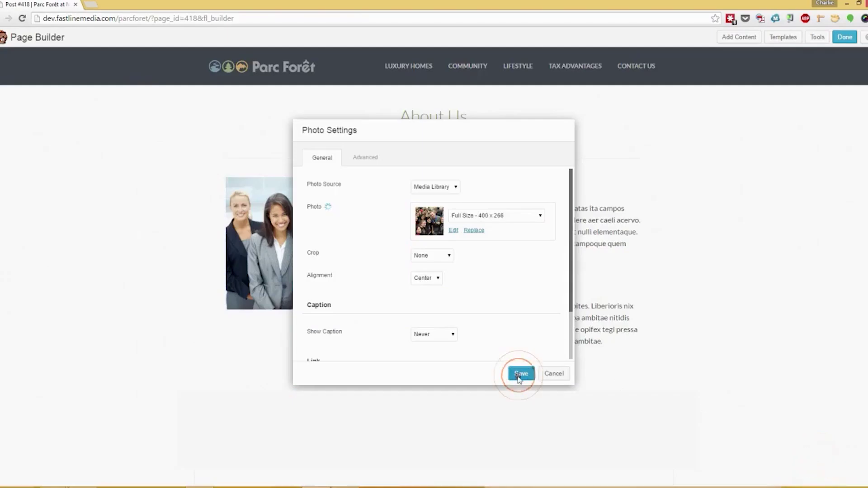
pyautogui.click(520, 374)
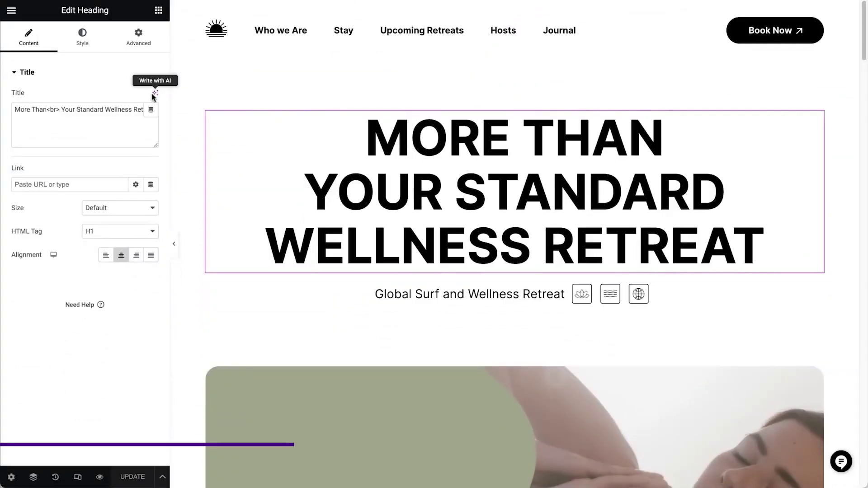
# - Use AI to retitle the hero heading 'Riding Waves and Discovering Serenity'
pyautogui.click(155, 94)
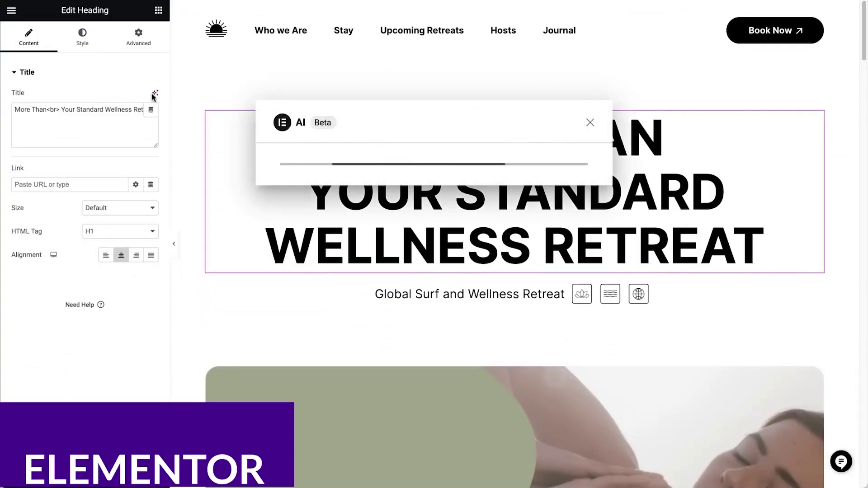
pyautogui.click(491, 357)
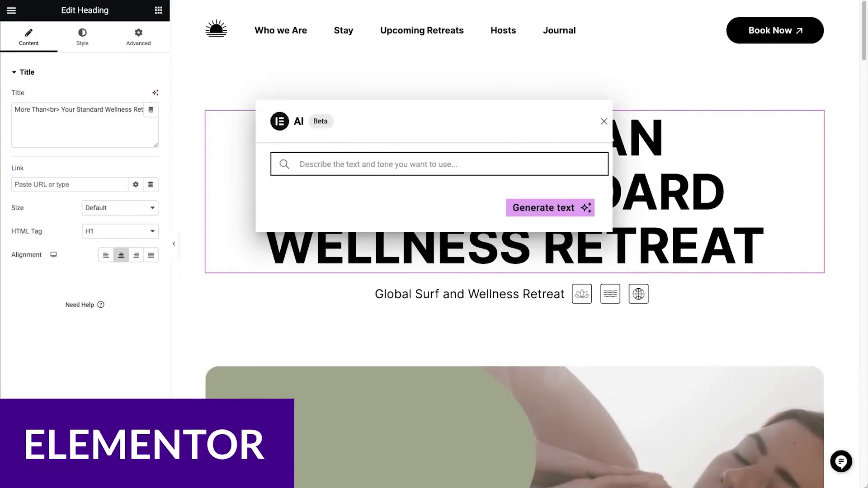
pyautogui.write('the home page of a surf retreat')
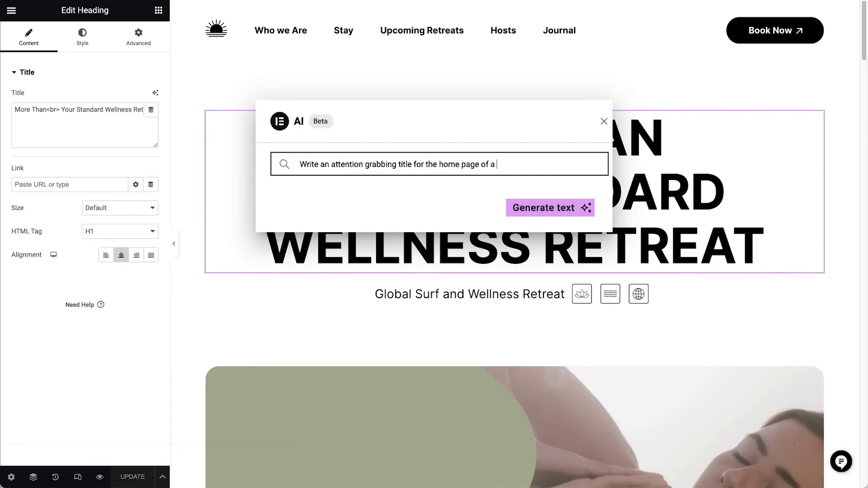
pyautogui.click(551, 214)
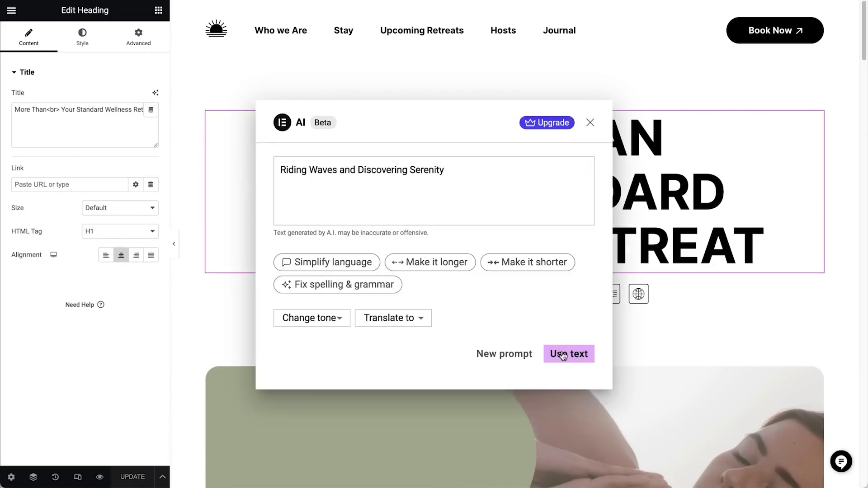
pyautogui.click(563, 355)
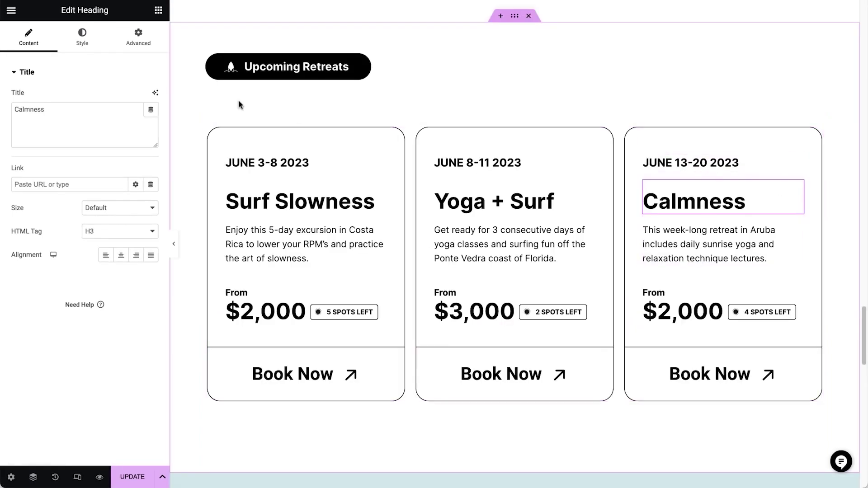
# - Prompt AI for a two-word title for the Calmness card
pyautogui.click(155, 93)
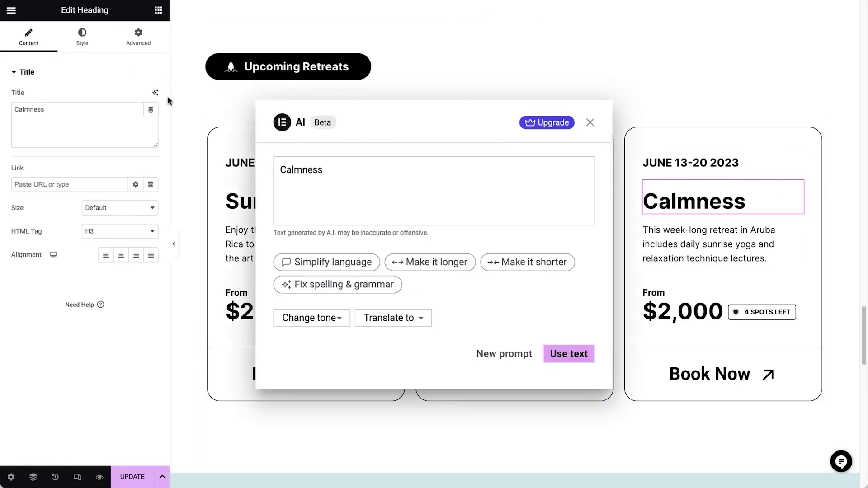
pyautogui.click(489, 355)
pyautogui.write('Write a 2 word title for a calming surf retreat tour')
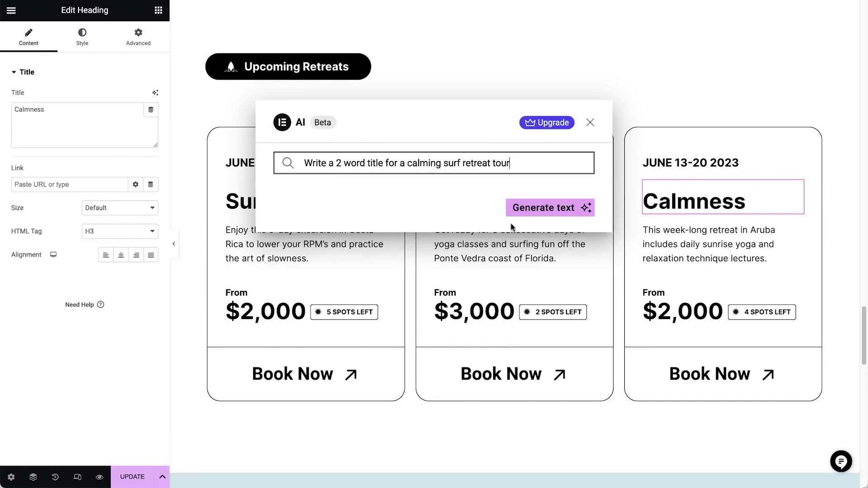
pyautogui.click(534, 209)
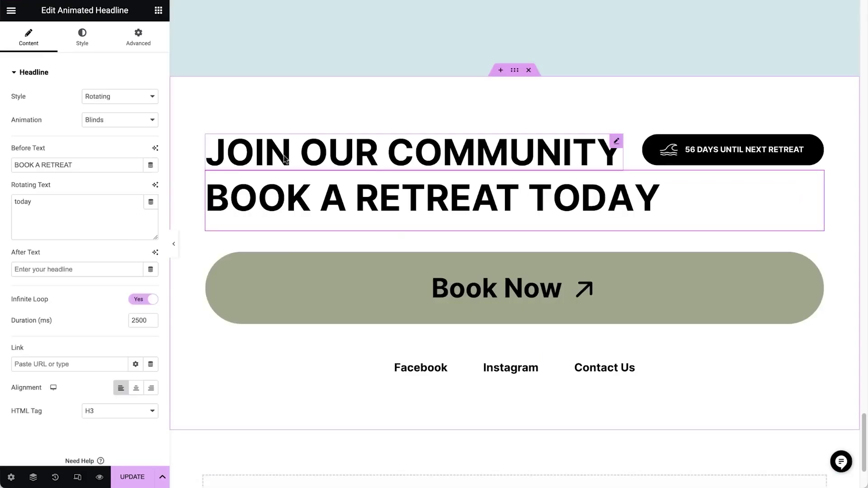
# - Translate the rotating word into French, German and Spanish, adding aujourd'hui, heute and hoy
pyautogui.click(154, 186)
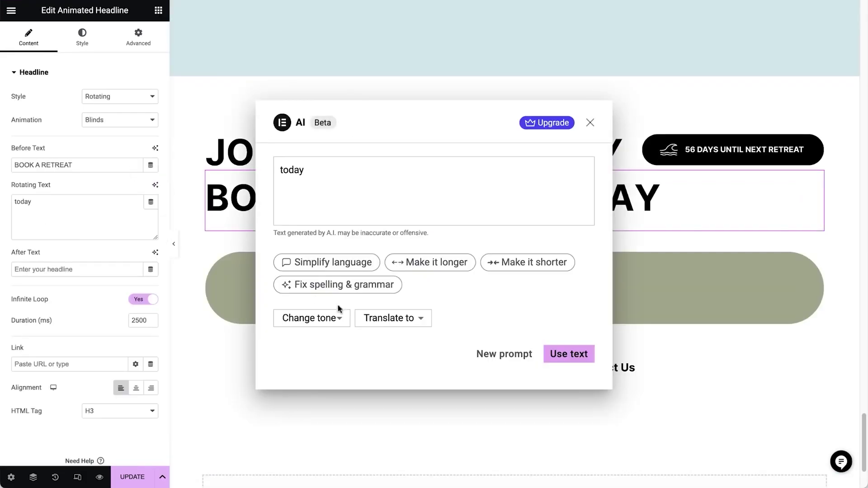
pyautogui.click(382, 318)
pyautogui.click(375, 176)
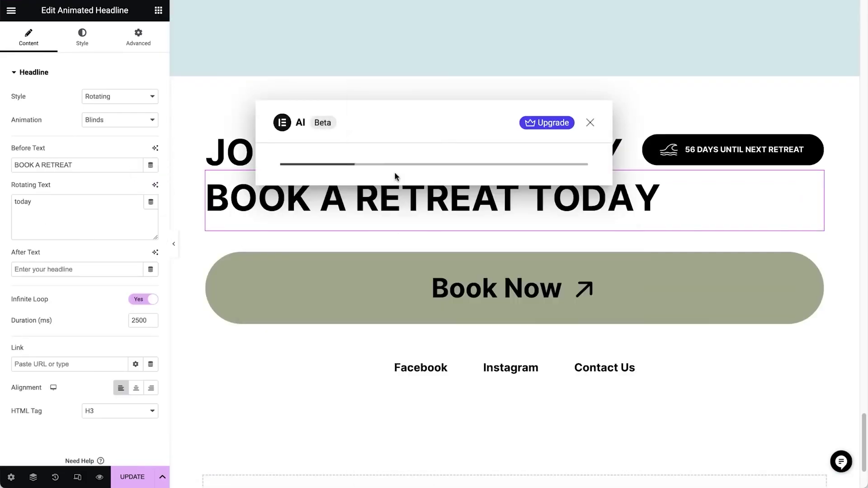
pyautogui.click(555, 354)
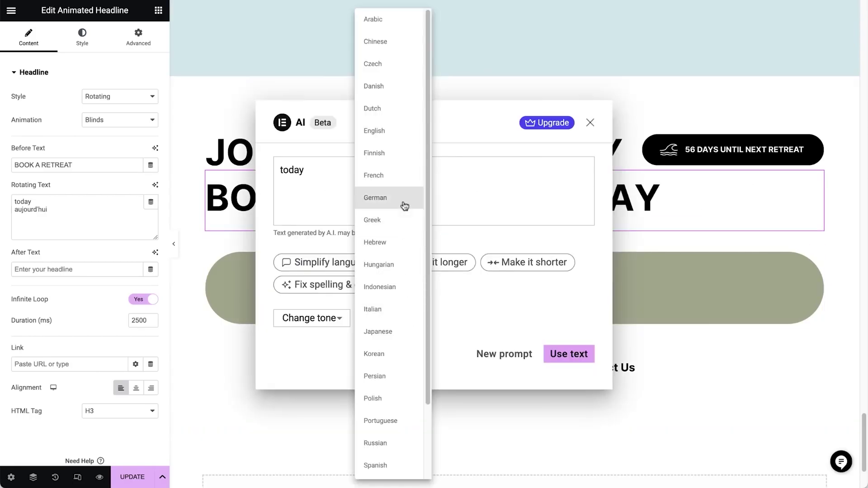
pyautogui.click(405, 207)
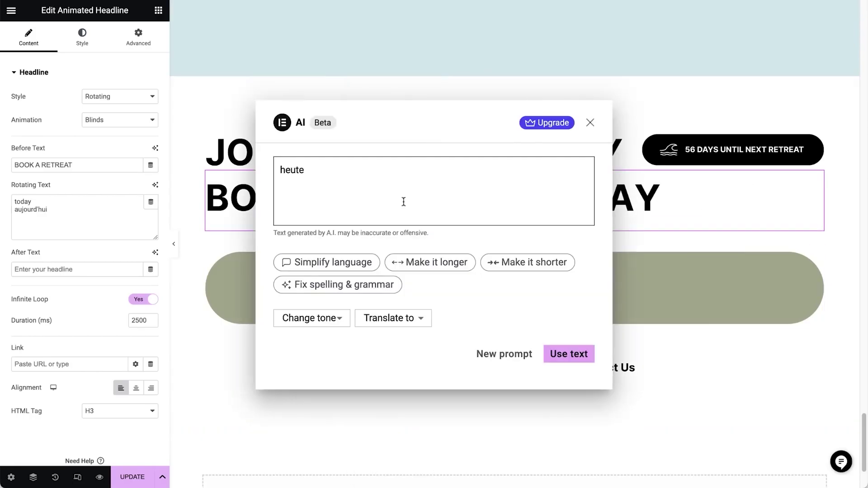
pyautogui.click(554, 354)
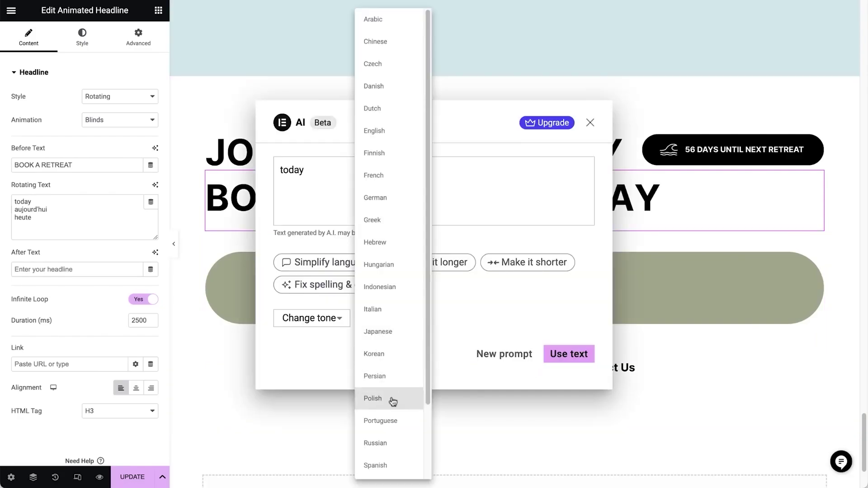
pyautogui.click(382, 461)
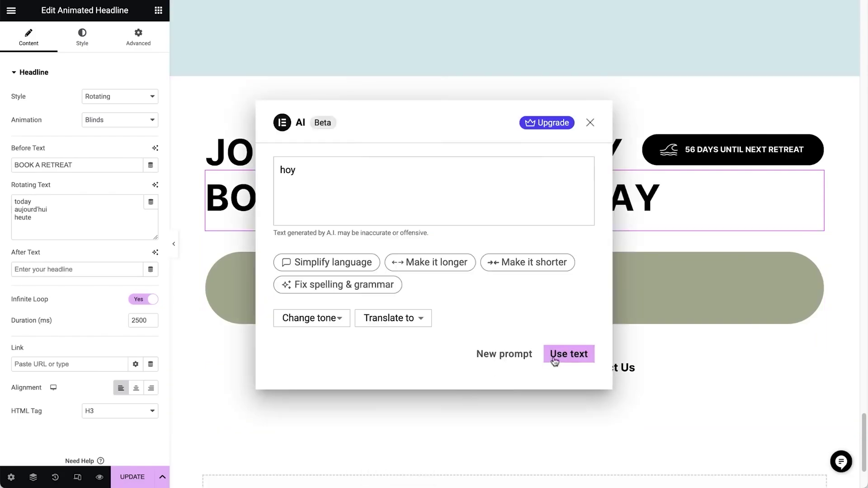
pyautogui.click(560, 358)
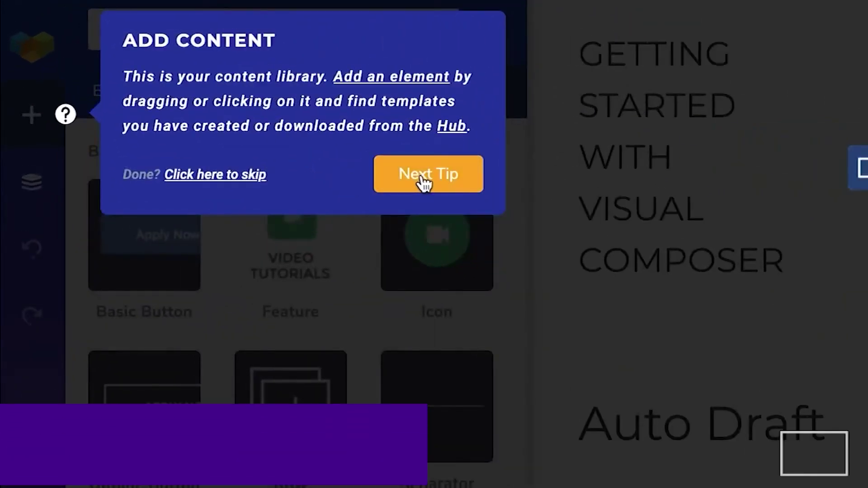
# - Skip and dismiss the guided tour, then close the elements library
pyautogui.click(421, 181)
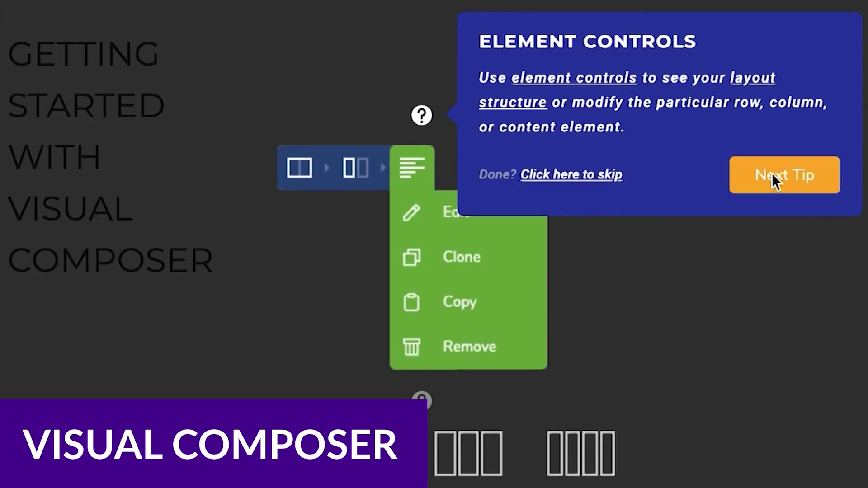
pyautogui.click(772, 173)
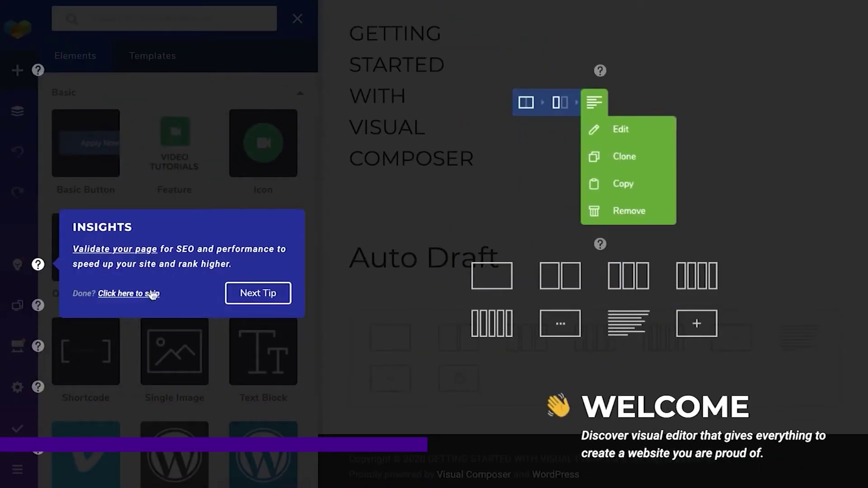
pyautogui.click(152, 294)
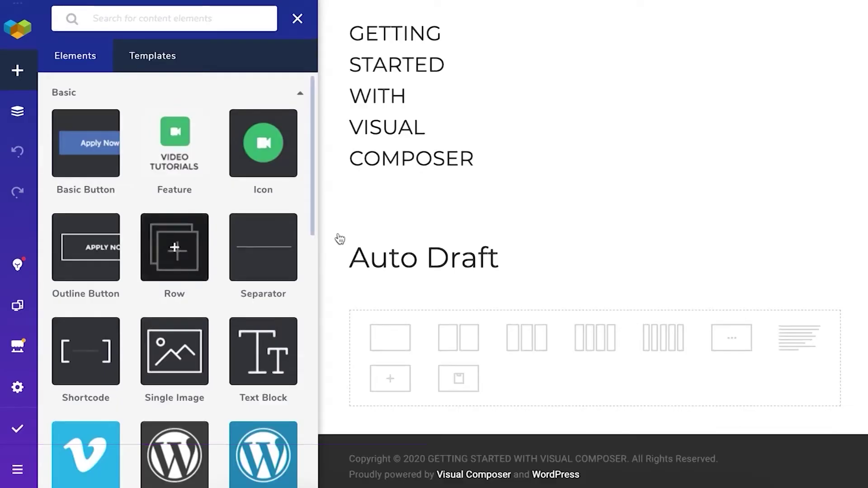
pyautogui.click(298, 19)
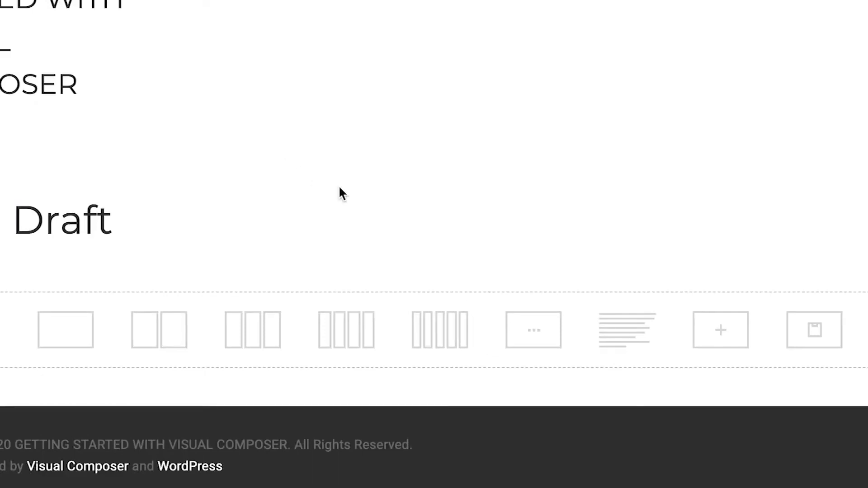
# - Add a two-column row and a default Typography text block below Auto Draft
pyautogui.click(66, 331)
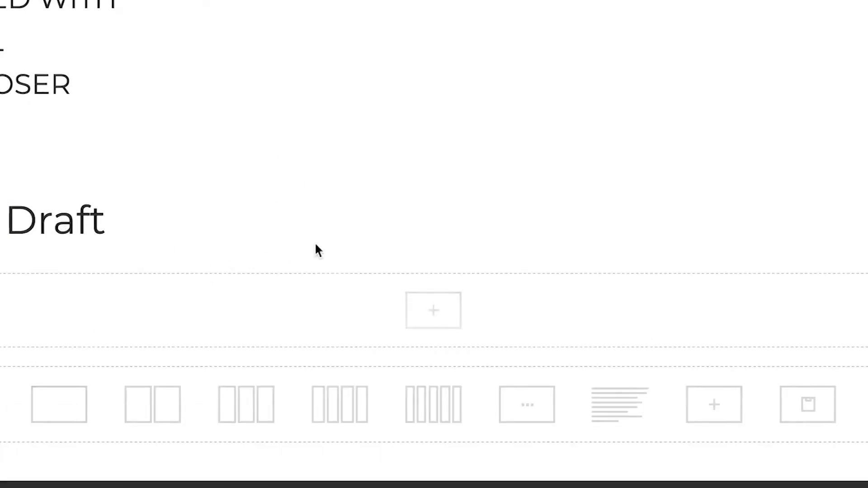
pyautogui.click(152, 404)
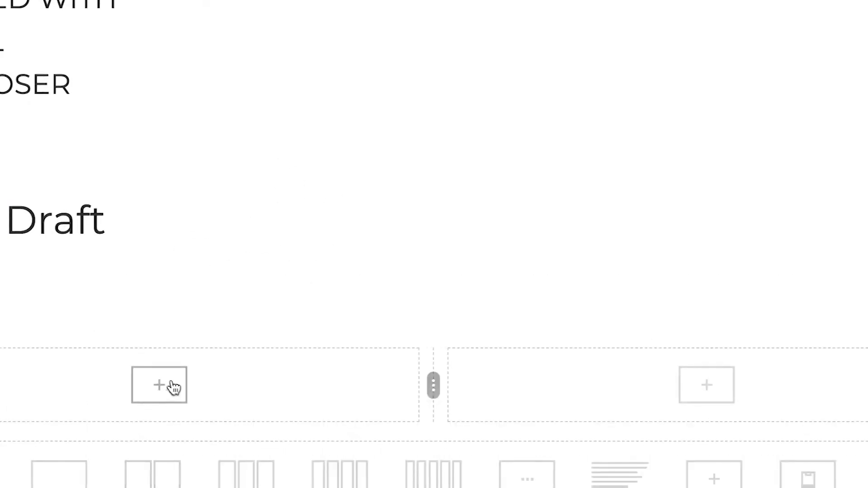
pyautogui.click(633, 482)
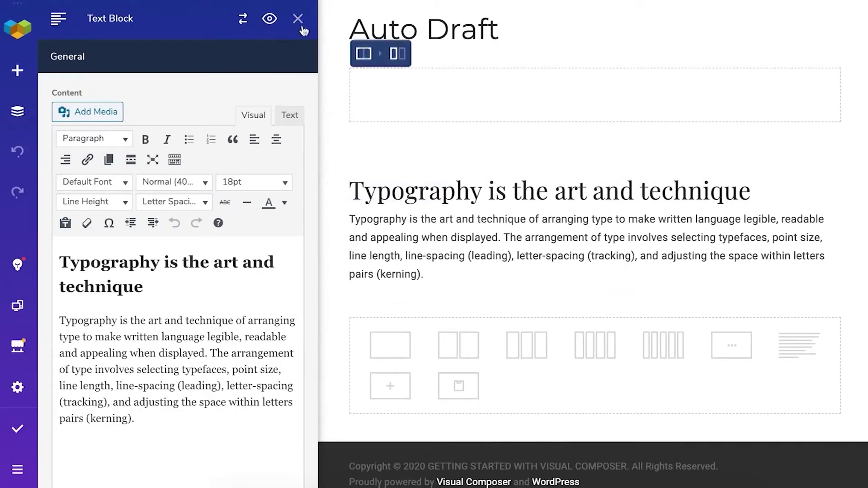
pyautogui.click(301, 24)
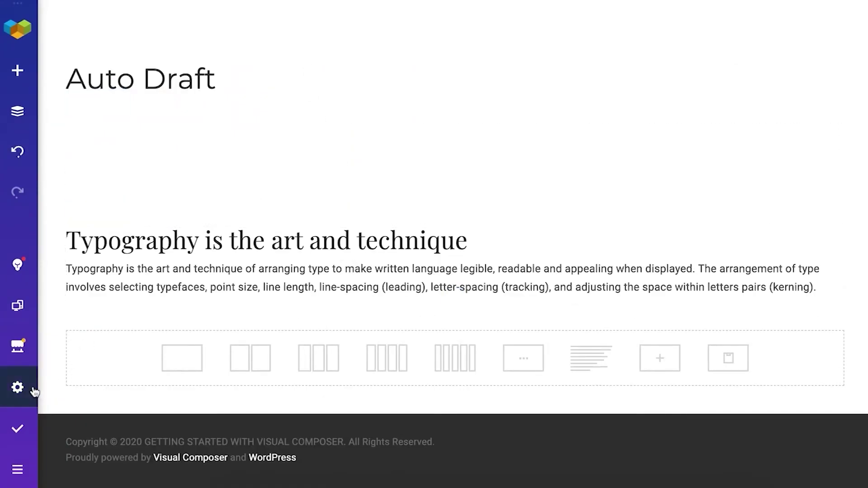
# - Hide the page title with the blank layout, add an Apply Now button, and place a video icon above the heading
pyautogui.click(28, 392)
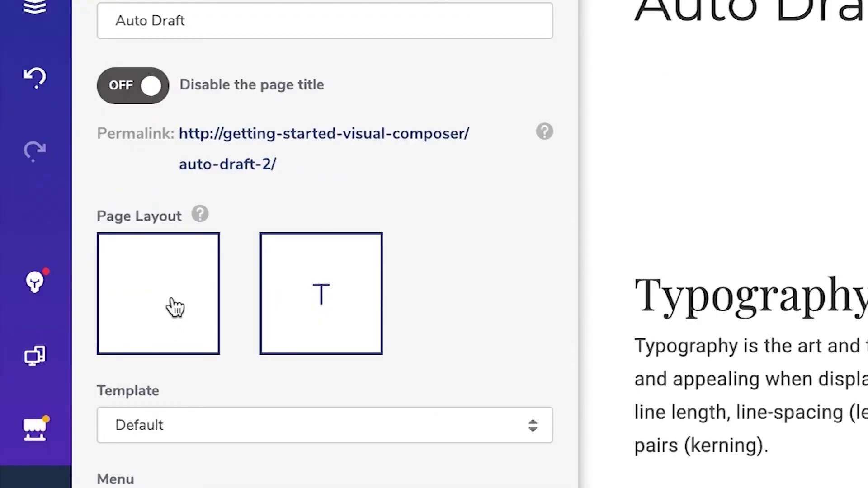
pyautogui.click(91, 241)
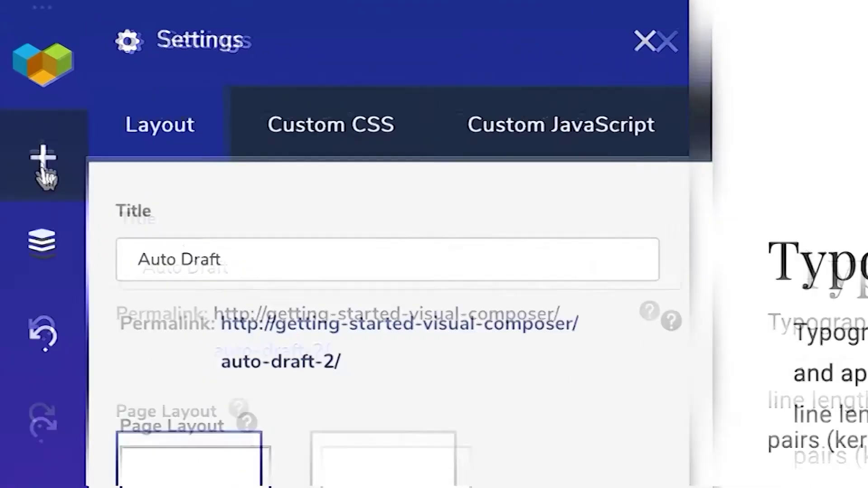
pyautogui.click(17, 71)
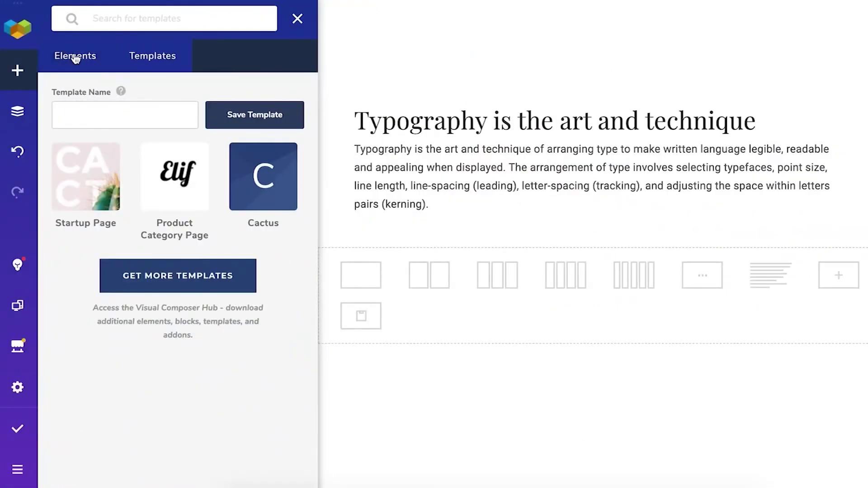
pyautogui.click(118, 85)
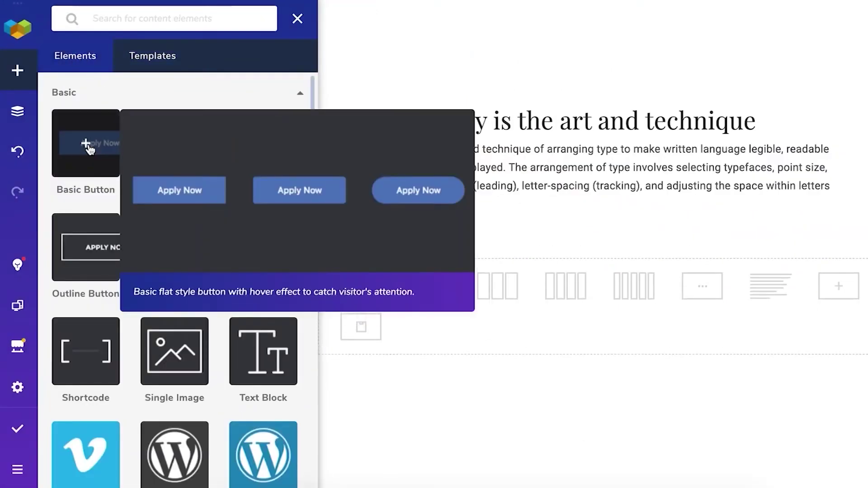
pyautogui.click(85, 145)
pyautogui.click(17, 70)
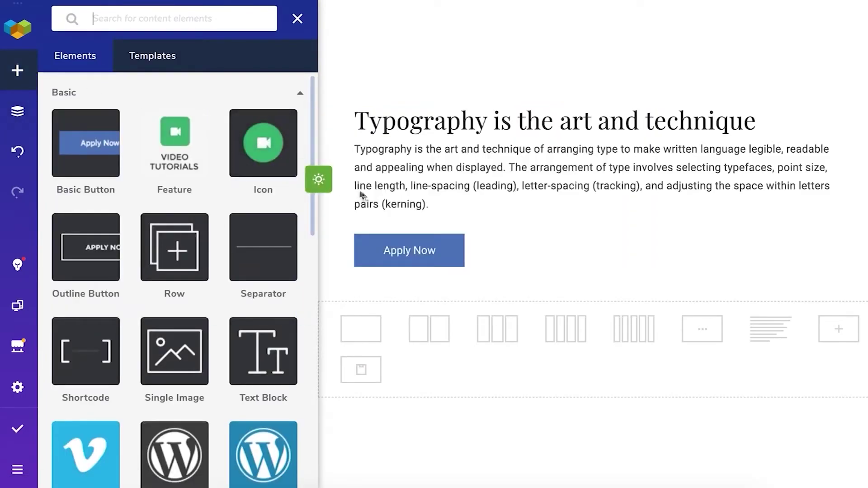
pyautogui.moveTo(451, 120); pyautogui.dragTo(450, 118)
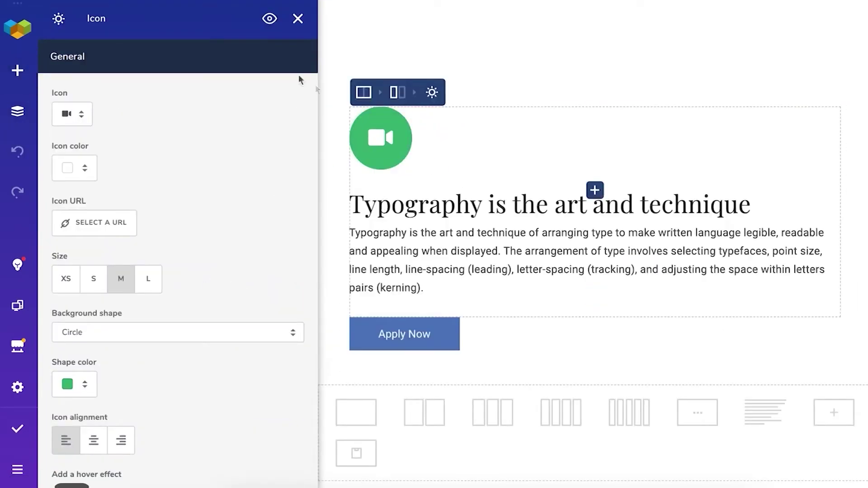
# - Pick the free Photography Portfolio template in the Hub and agree to the cloud access terms
pyautogui.click(23, 358)
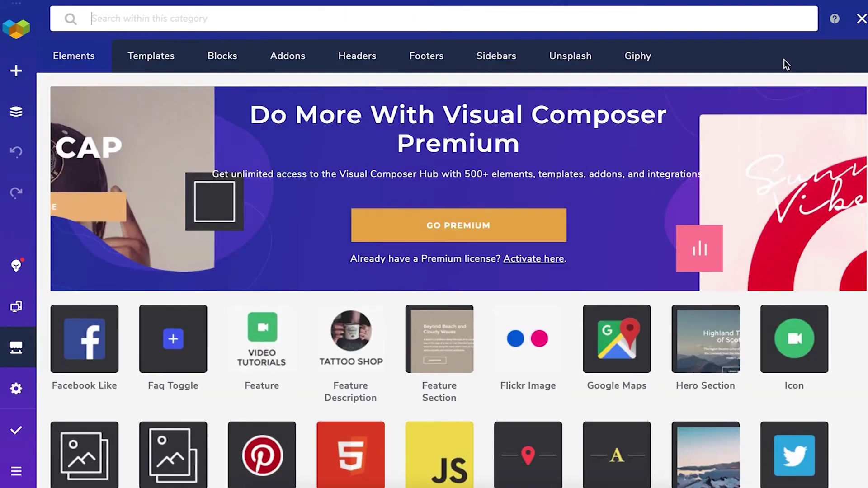
pyautogui.moveTo(151, 56)
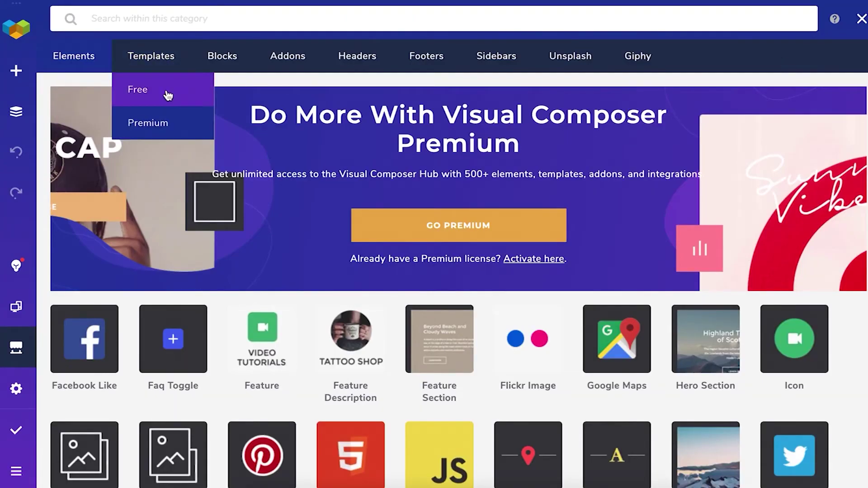
pyautogui.click(168, 92)
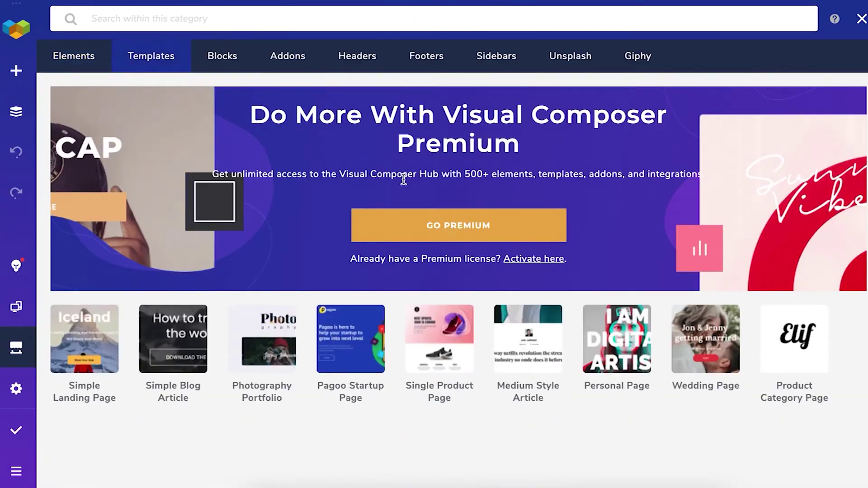
pyautogui.click(280, 363)
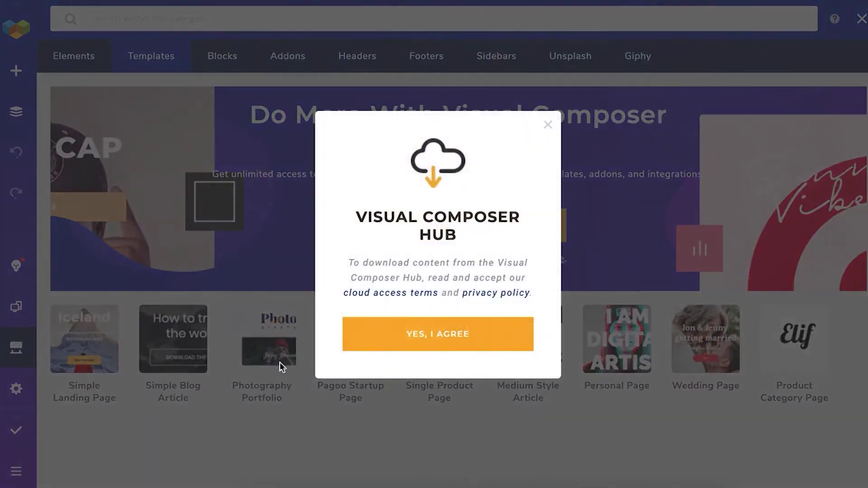
pyautogui.click(412, 349)
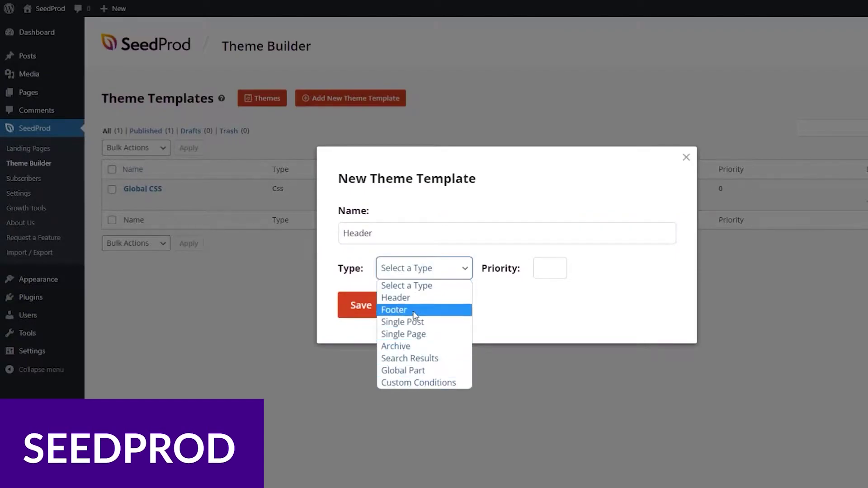
# - Create a Header theme template displayed on the entire site
pyautogui.click(396, 298)
pyautogui.click(441, 284)
pyautogui.click(432, 62)
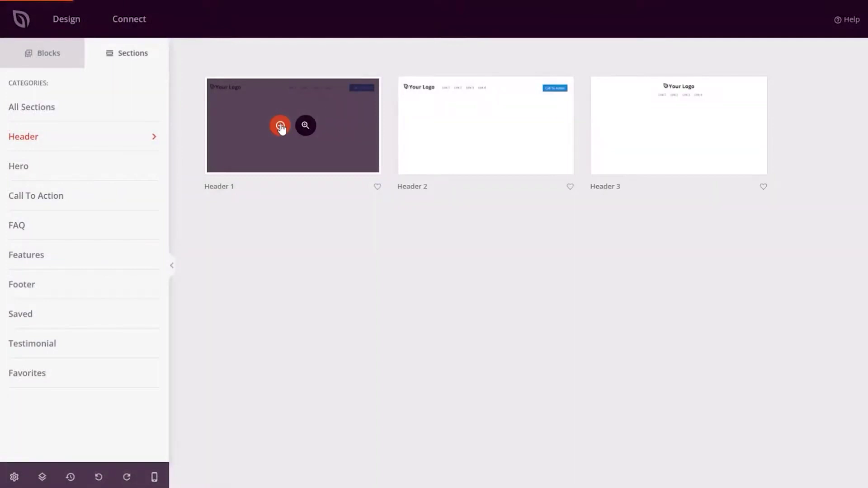
# - Insert the Header 1 section with a simple link menu on a light grey background
pyautogui.click(280, 127)
pyautogui.click(70, 148)
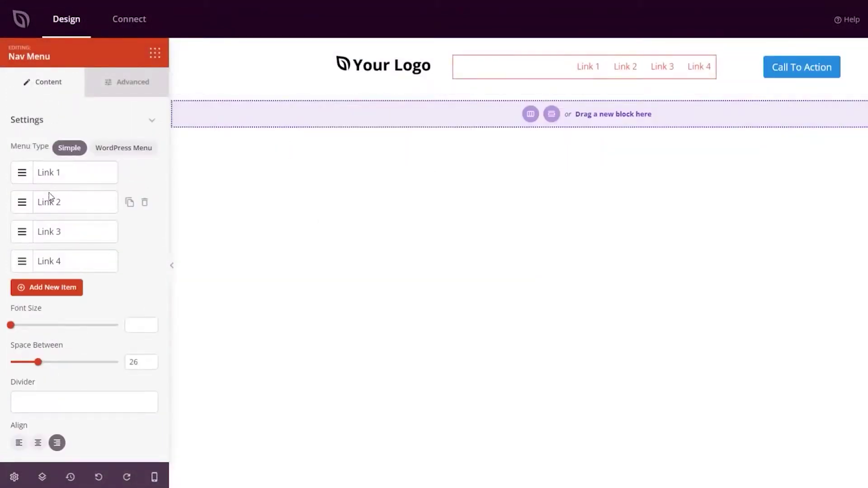
pyautogui.moveTo(159, 219); pyautogui.dragTo(105, 208)
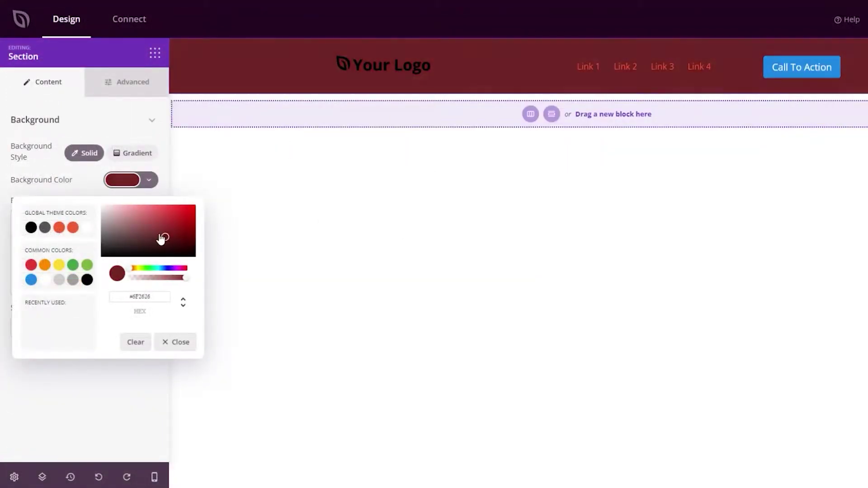
pyautogui.click(591, 160)
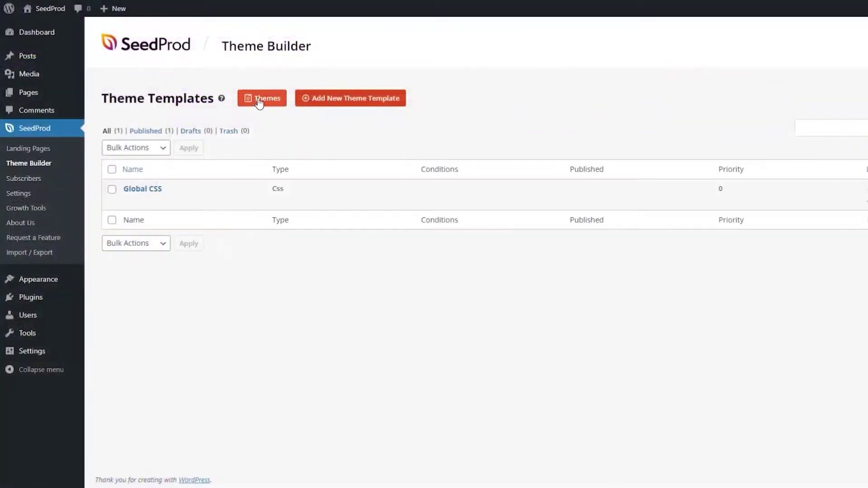
# - Browse the ready-made themes gallery and apply the Starter theme
pyautogui.click(262, 96)
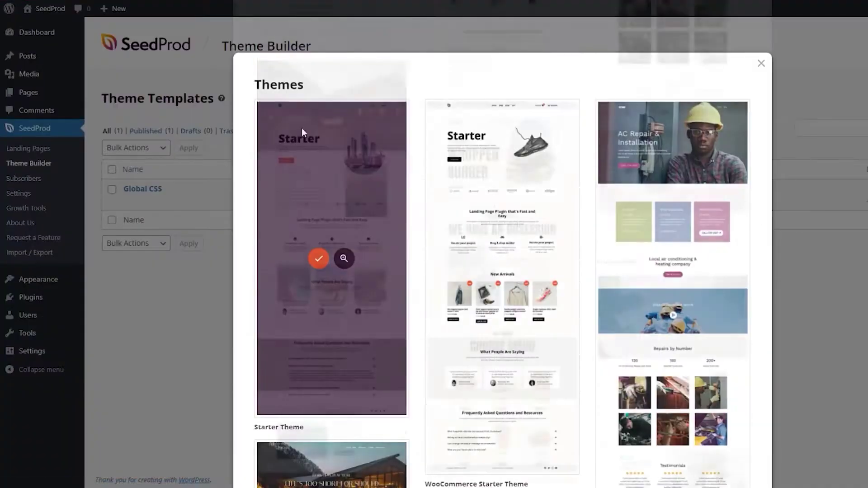
pyautogui.scroll(-20, 302, 127)
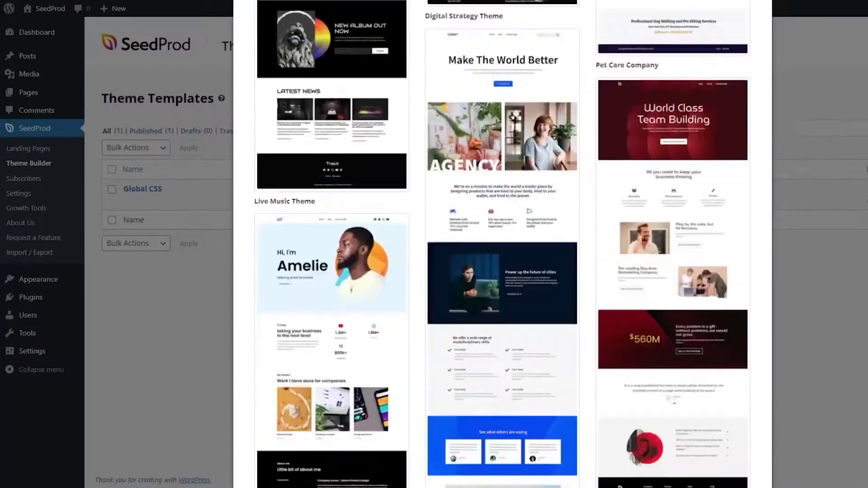
pyautogui.scroll(-10, 503, 244)
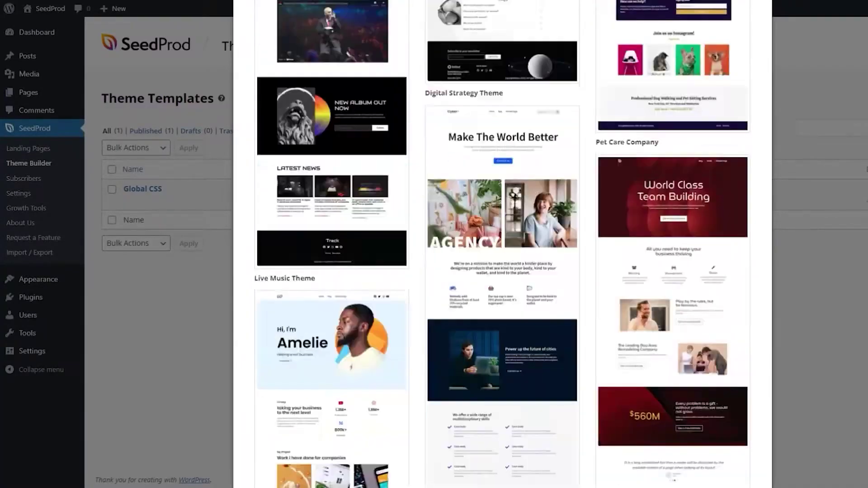
pyautogui.scroll(-10, 503, 244)
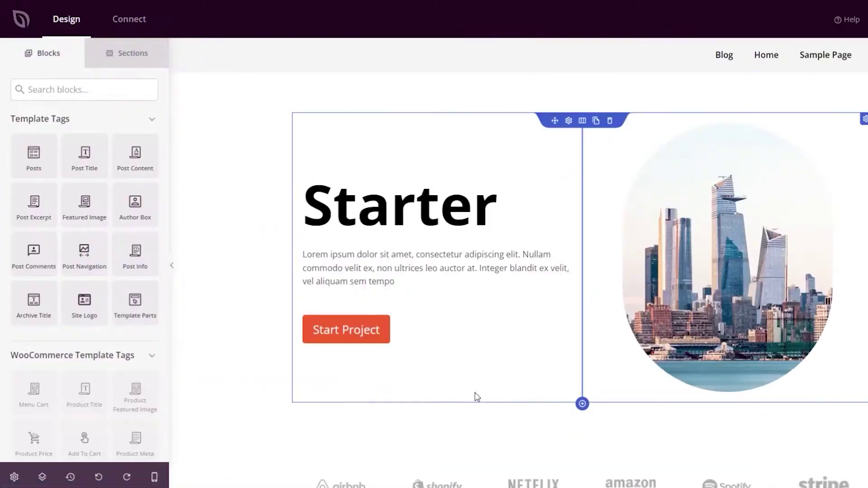
pyautogui.scroll(-20, 519, 262)
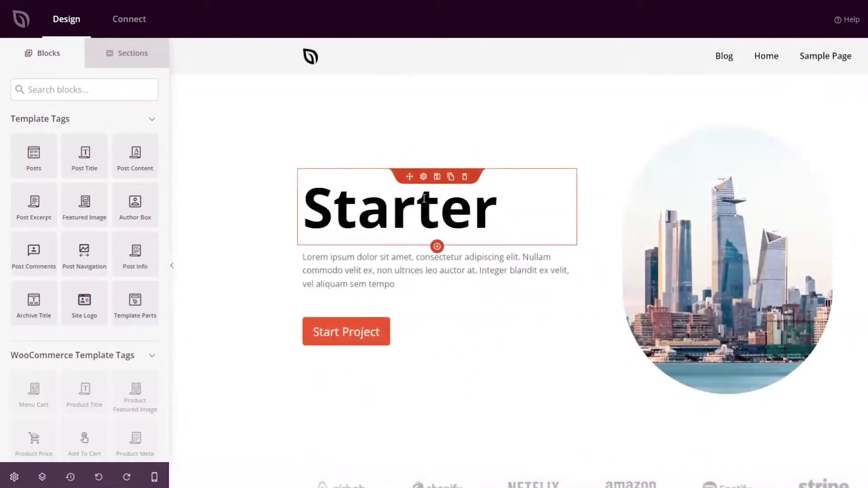
# - Rewrite the hero headline to 'Fully Customized', set font size 58, and center it
pyautogui.click(423, 178)
pyautogui.moveTo(48, 187); pyautogui.dragTo(2, 188)
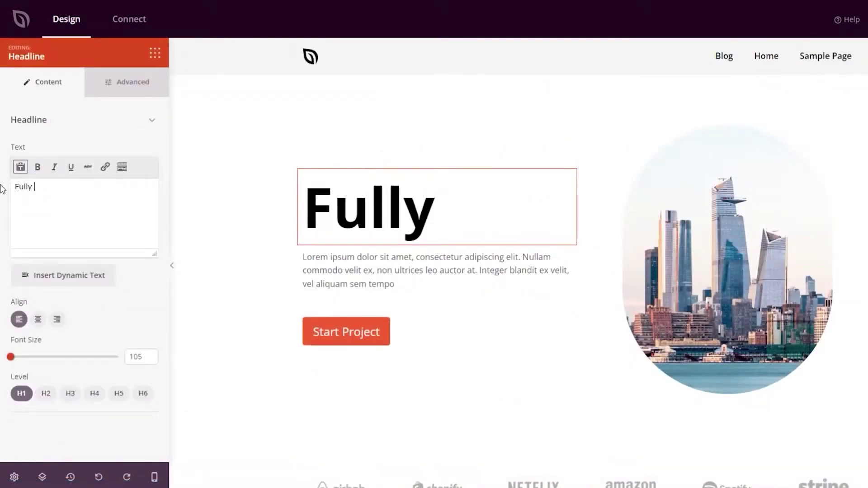
pyautogui.write('Fully Customized')
pyautogui.moveTo(11, 357); pyautogui.dragTo(94, 358)
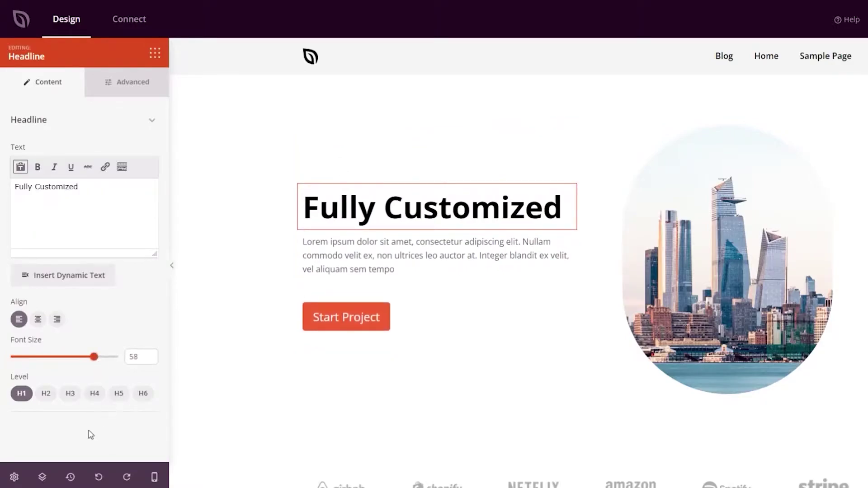
pyautogui.click(38, 319)
# - Try right alignment on the headline, then return it to left alignment
pyautogui.click(57, 319)
pyautogui.click(18, 319)
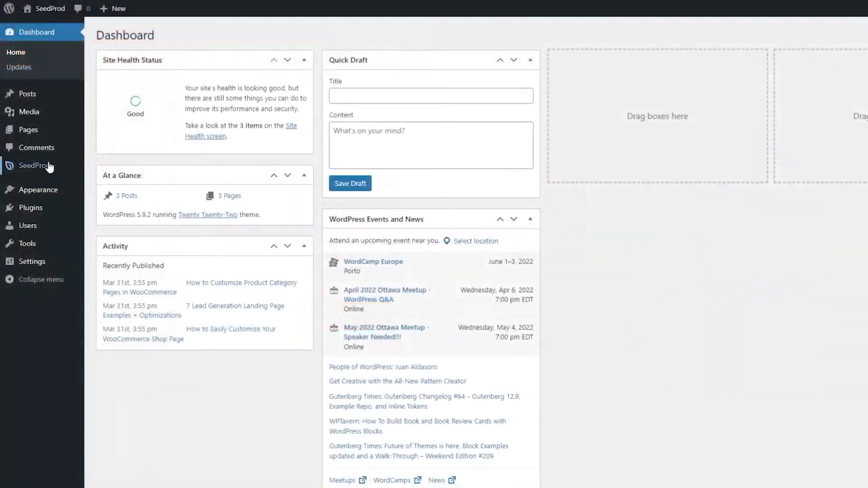
pyautogui.moveTo(53, 169)
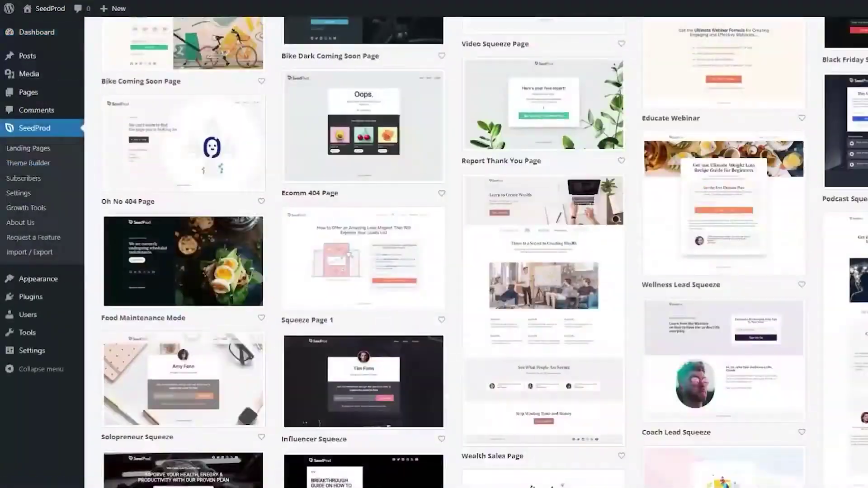
pyautogui.scroll(-20, 453, 253)
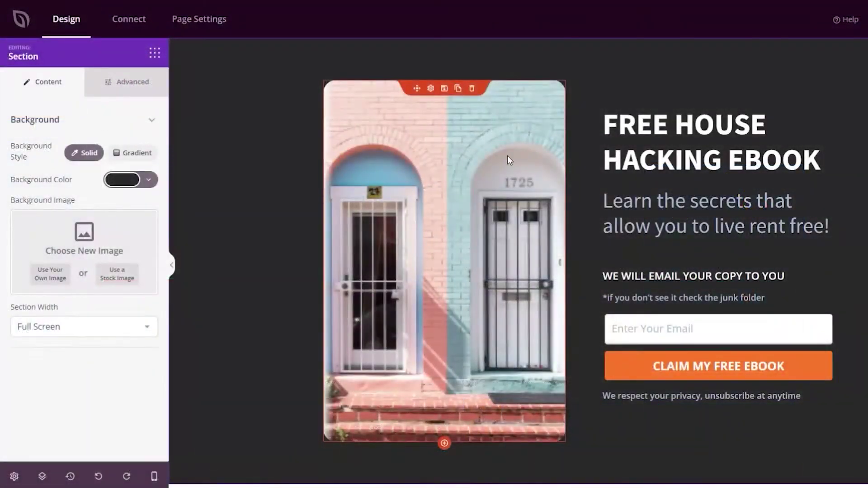
# - Delete the door photo on the ebook landing page and choose a stock image replacement
pyautogui.click(508, 155)
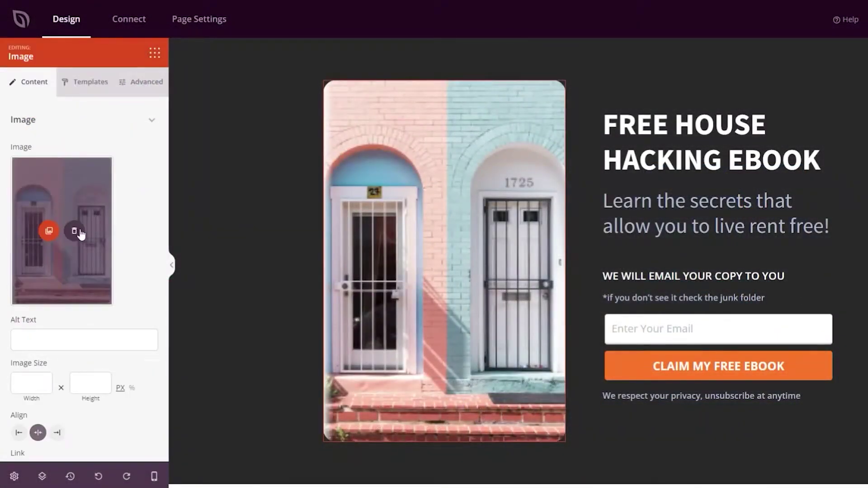
pyautogui.click(75, 231)
pyautogui.click(117, 221)
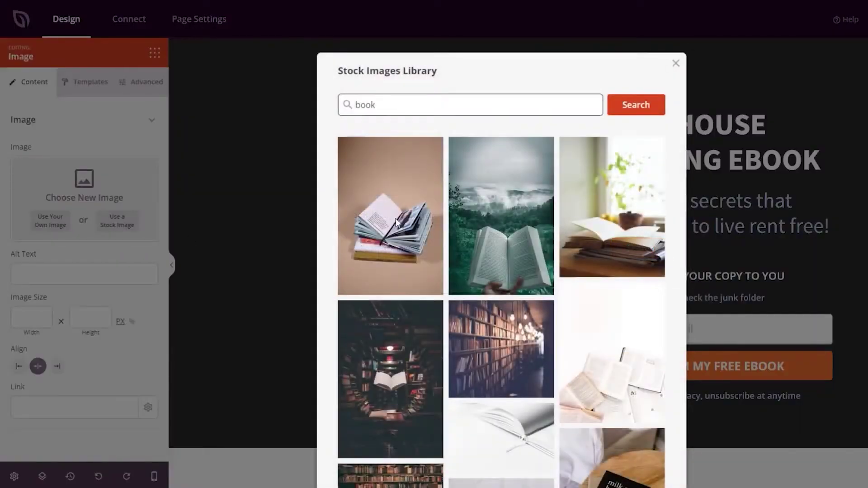